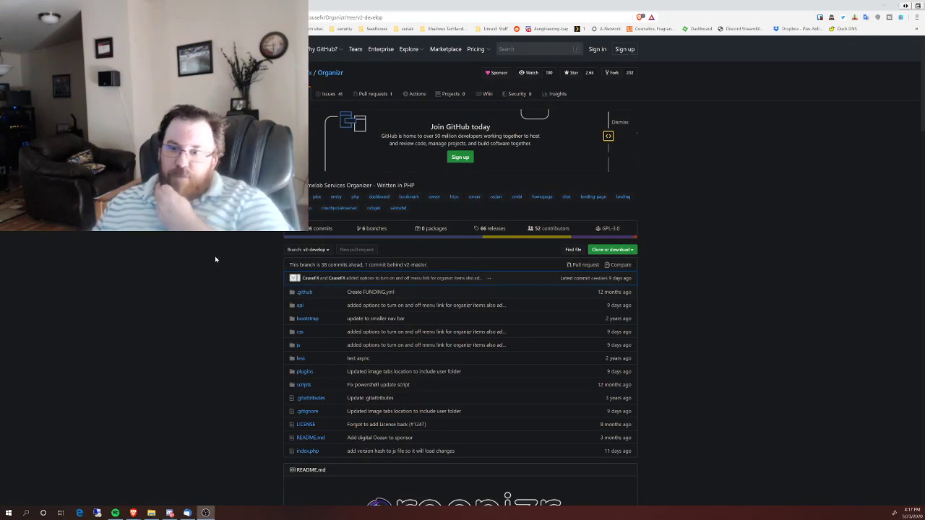
Step: Scroll the README past About, Features and Feature Requests to the organizr-v2 Docker create command
{"action": "scroll", "coordinate": [213, 264], "scroll_direction": "down", "scroll_amount": 1}
{"action": "scroll", "coordinate": [213, 264], "scroll_direction": "down", "scroll_amount": 5}
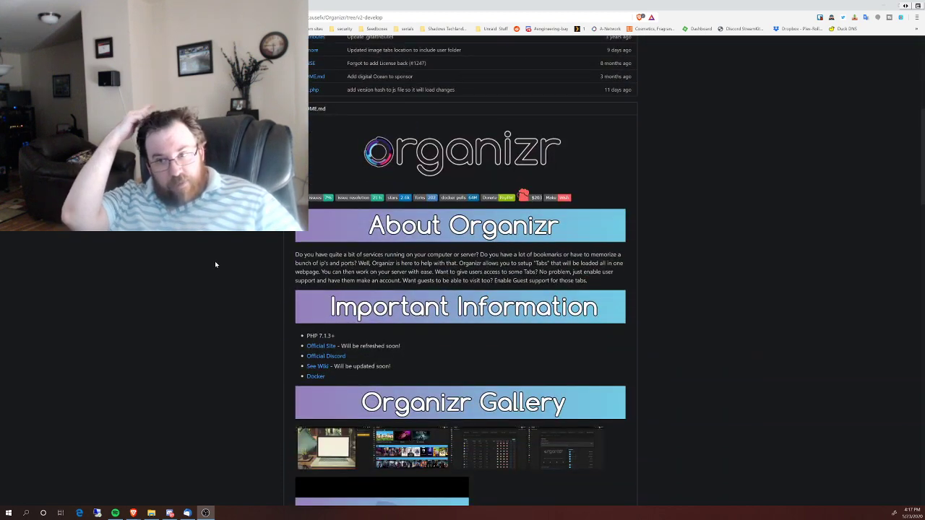
{"action": "scroll", "coordinate": [215, 264], "scroll_direction": "down", "scroll_amount": 3}
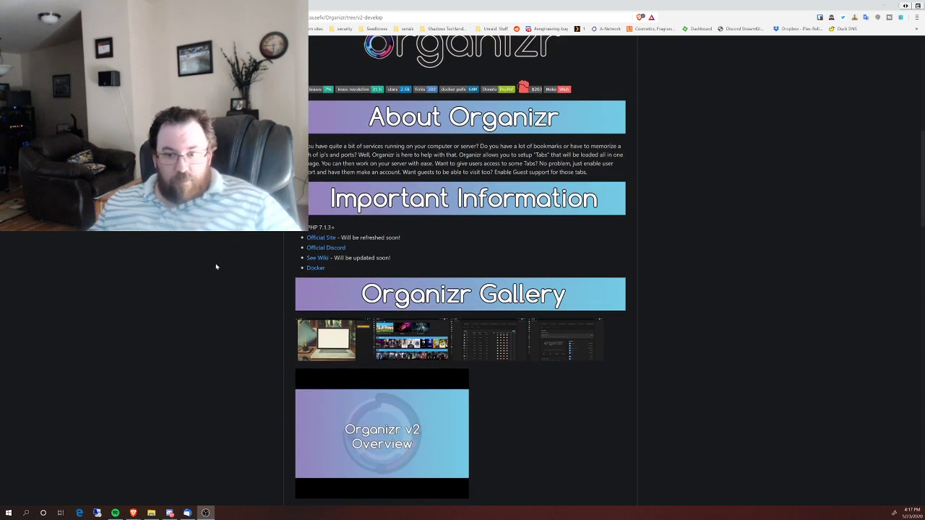
{"action": "scroll", "coordinate": [219, 266], "scroll_direction": "down", "scroll_amount": 2}
{"action": "scroll", "coordinate": [220, 266], "scroll_direction": "down", "scroll_amount": 3}
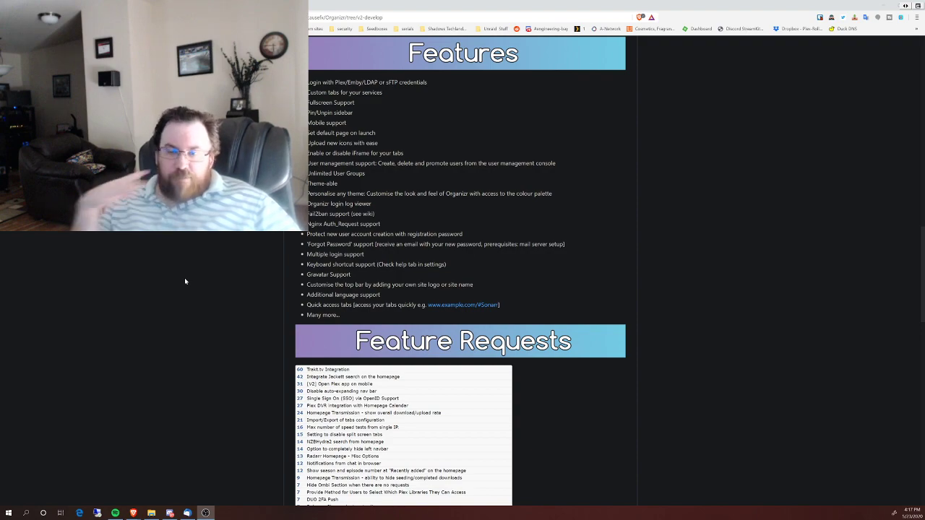
{"action": "scroll", "coordinate": [346, 183], "scroll_direction": "down", "scroll_amount": 1}
{"action": "scroll", "coordinate": [346, 181], "scroll_direction": "down", "scroll_amount": 12}
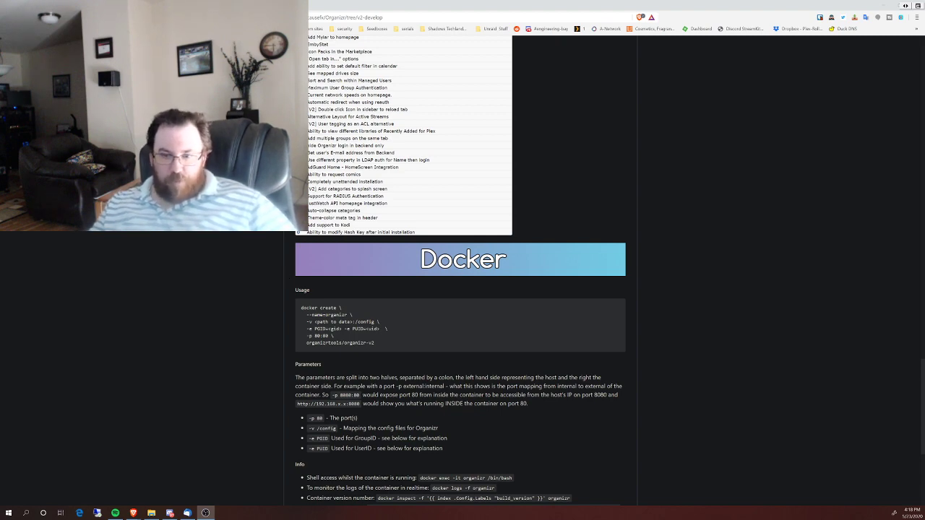
Step: Scroll down to Sponsors, then back up to the Gallery and Features list
{"action": "scroll", "coordinate": [296, 296], "scroll_direction": "down", "scroll_amount": 4}
{"action": "scroll", "coordinate": [299, 302], "scroll_direction": "up", "scroll_amount": 15}
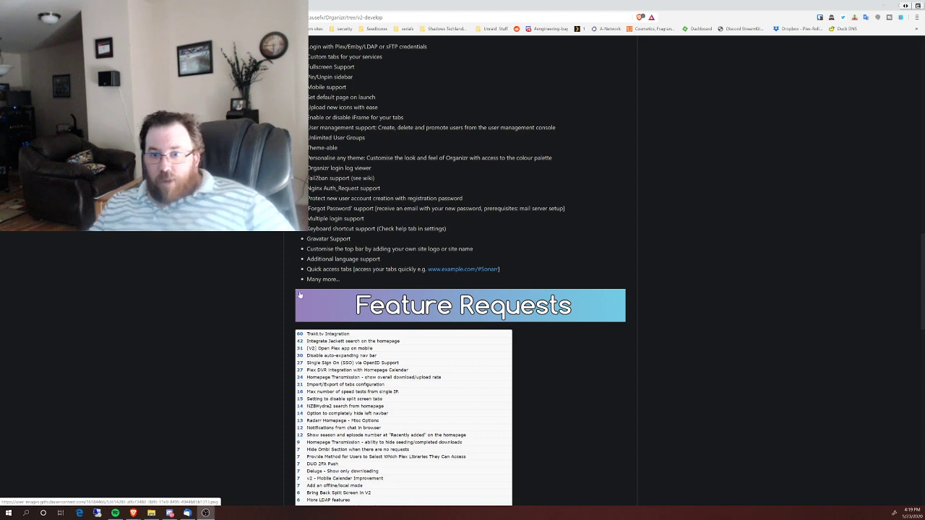
{"action": "scroll", "coordinate": [268, 243], "scroll_direction": "up", "scroll_amount": 2}
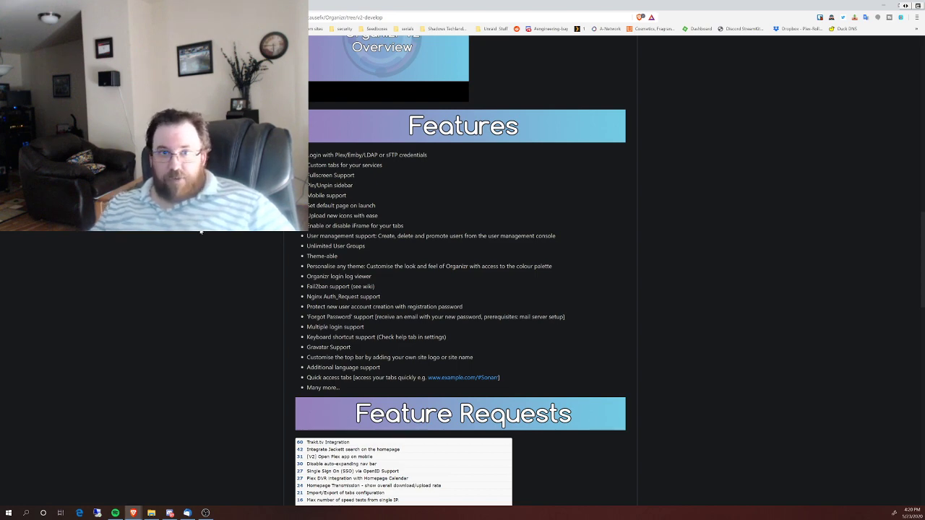
{"action": "scroll", "coordinate": [463, 275], "scroll_direction": "up", "scroll_amount": 3}
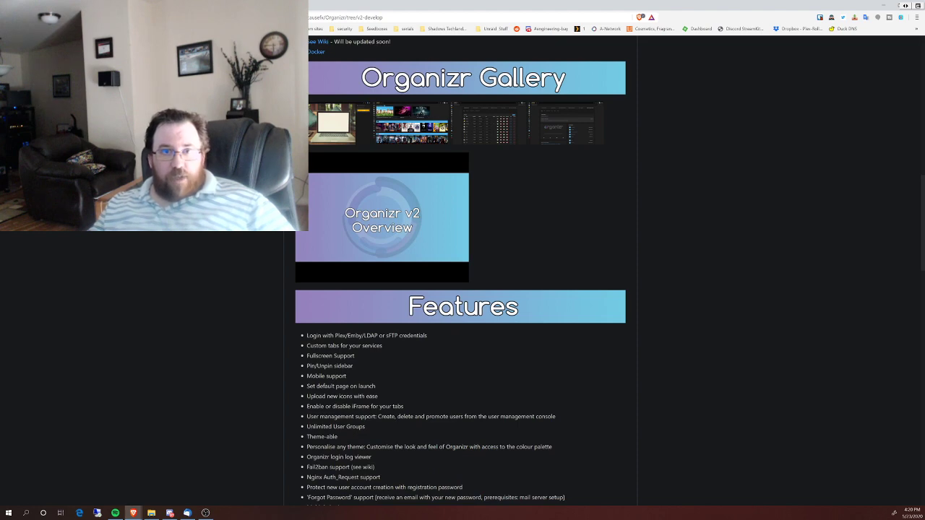
Step: Switch to the Organizr browser tab and reload it to the Tautulli and Pi-hole homepage
{"action": "key", "text": "ctrl+Tab"}
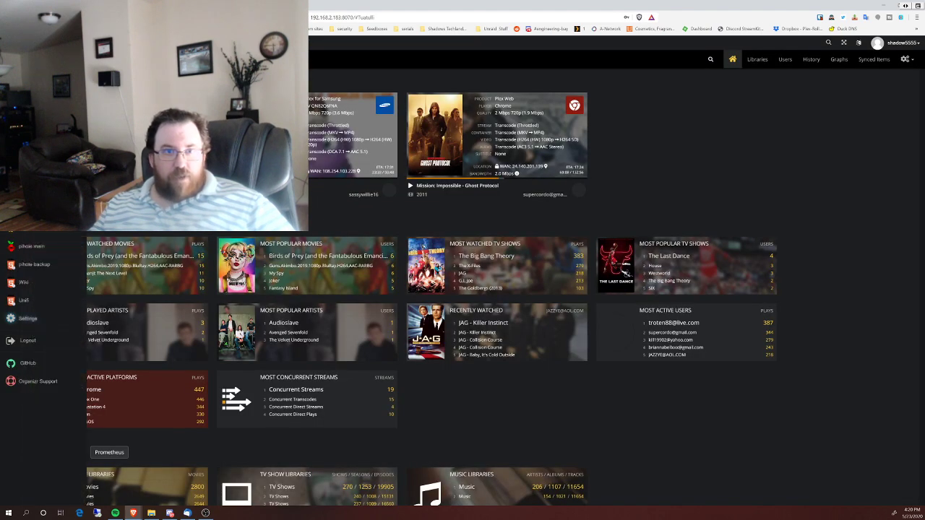
{"action": "key", "text": "F5"}
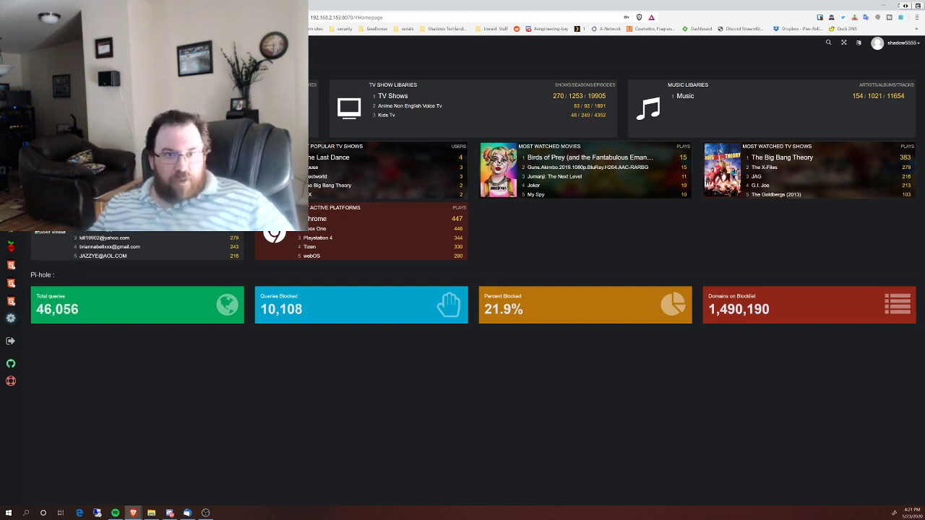
{"action": "mouse_move", "coordinate": [11, 318]}
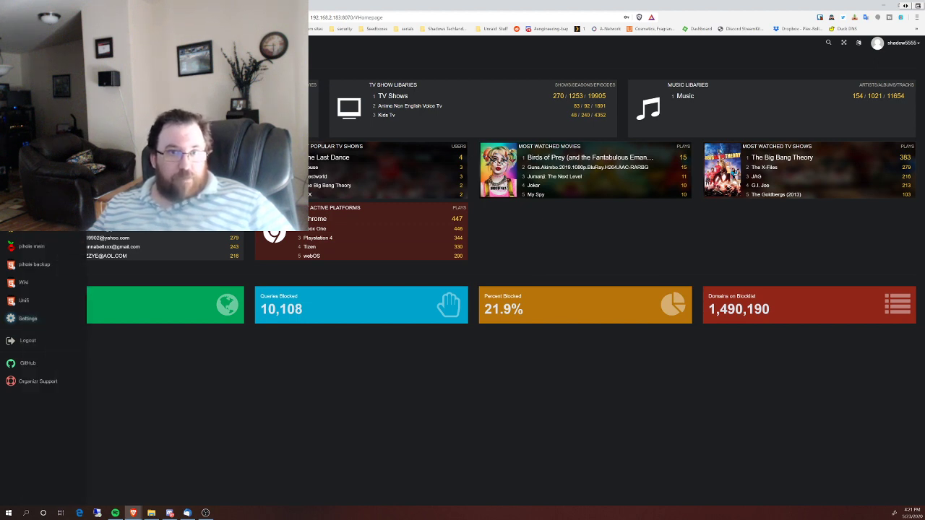
Step: Go to Settings > System Settings and show the API key section
{"action": "left_click", "coordinate": [24, 318]}
{"action": "scroll", "coordinate": [469, 289], "scroll_direction": "down", "scroll_amount": 2}
{"action": "scroll", "coordinate": [470, 289], "scroll_direction": "up", "scroll_amount": 2}
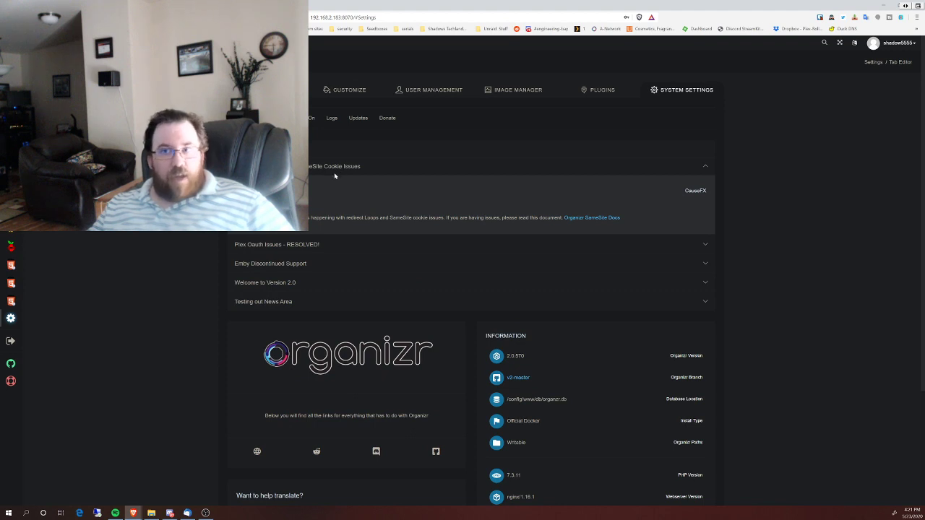
{"action": "scroll", "coordinate": [370, 174], "scroll_direction": "down", "scroll_amount": 1}
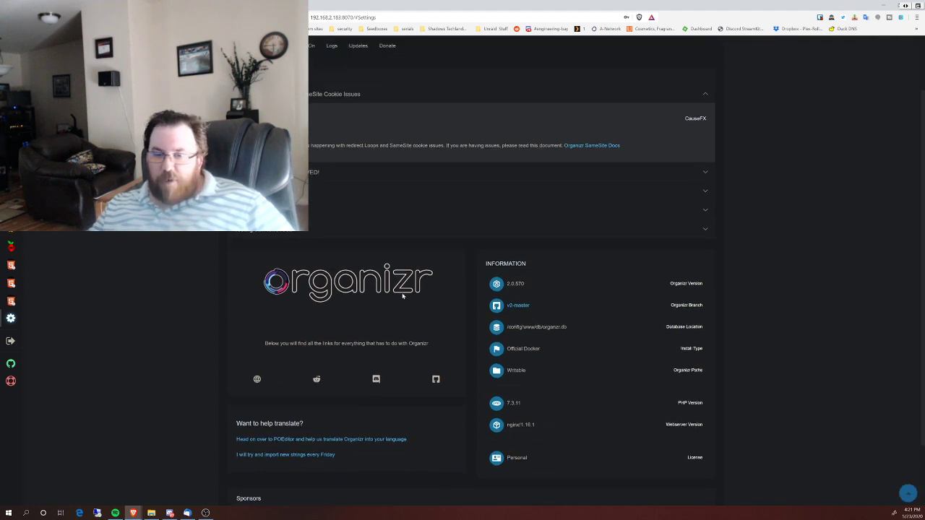
{"action": "scroll", "coordinate": [402, 295], "scroll_direction": "up", "scroll_amount": 1}
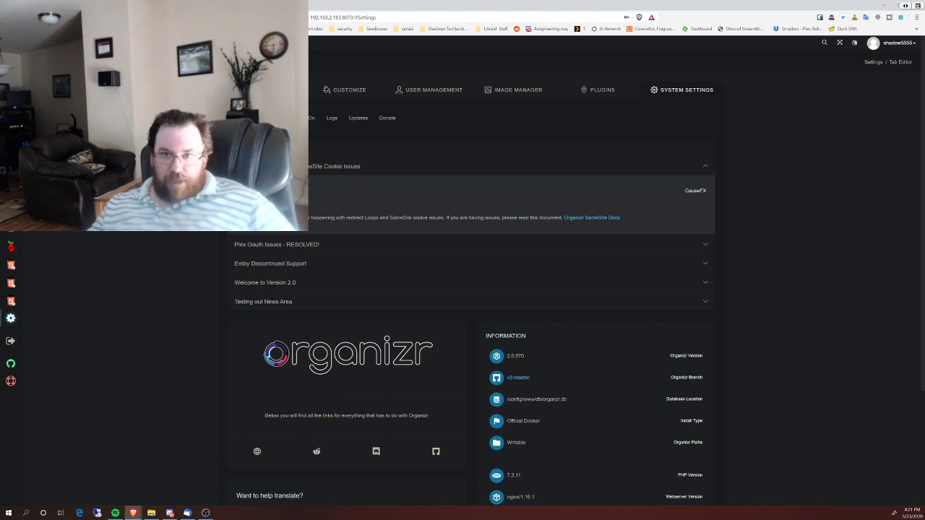
{"action": "left_click", "coordinate": [239, 118]}
{"action": "left_click", "coordinate": [257, 170]}
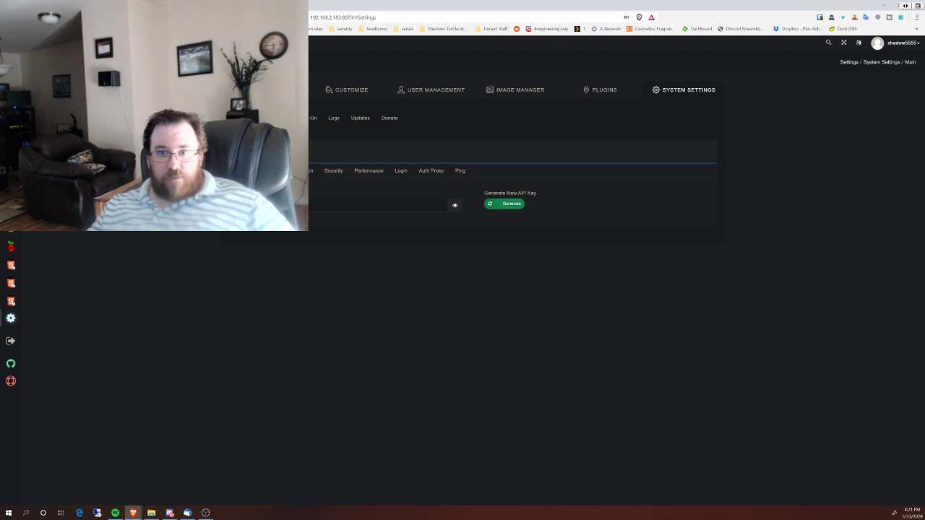
Step: Step through the Authentication, Security, Auth Proxy and Single Sign-On settings pages
{"action": "left_click", "coordinate": [289, 171]}
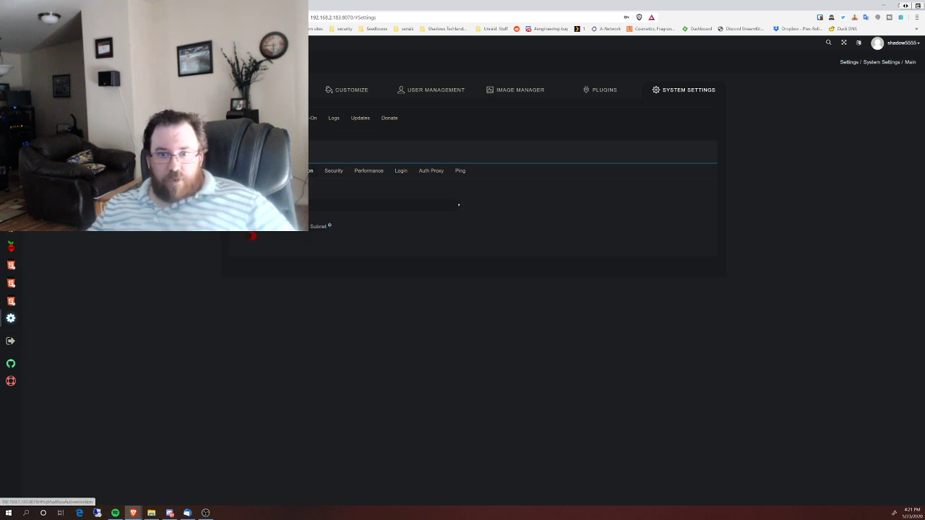
{"action": "left_click", "coordinate": [334, 170]}
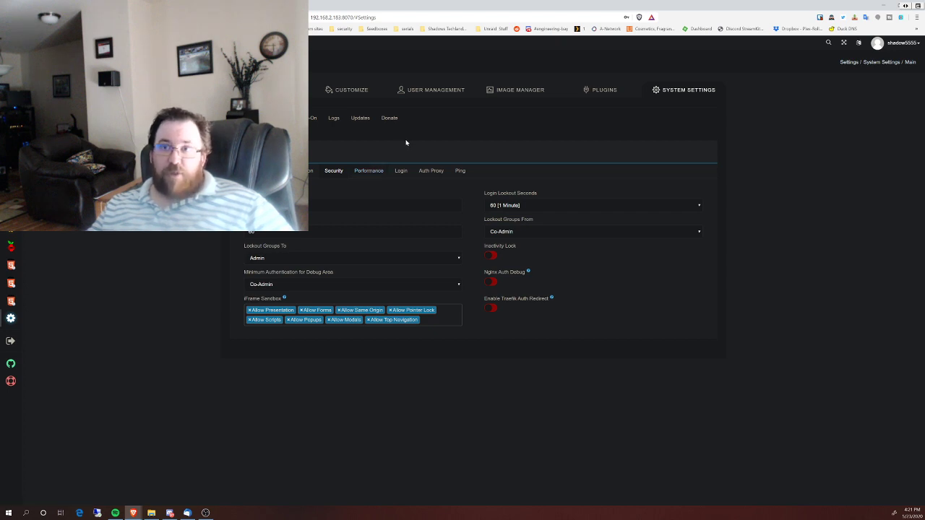
{"action": "left_click", "coordinate": [428, 172]}
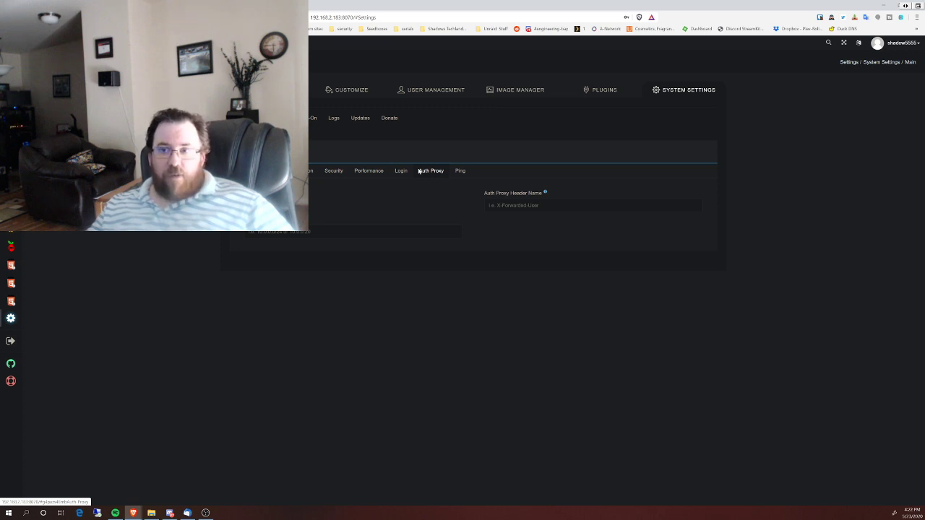
{"action": "left_click", "coordinate": [313, 118]}
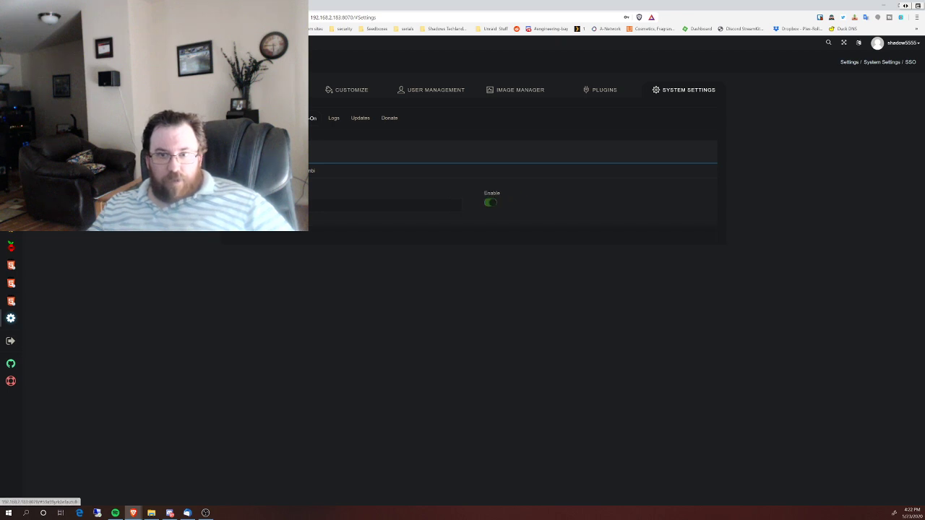
Step: Check another service's SSO settings, then review the tab list in the customization settings
{"action": "left_click", "coordinate": [306, 170]}
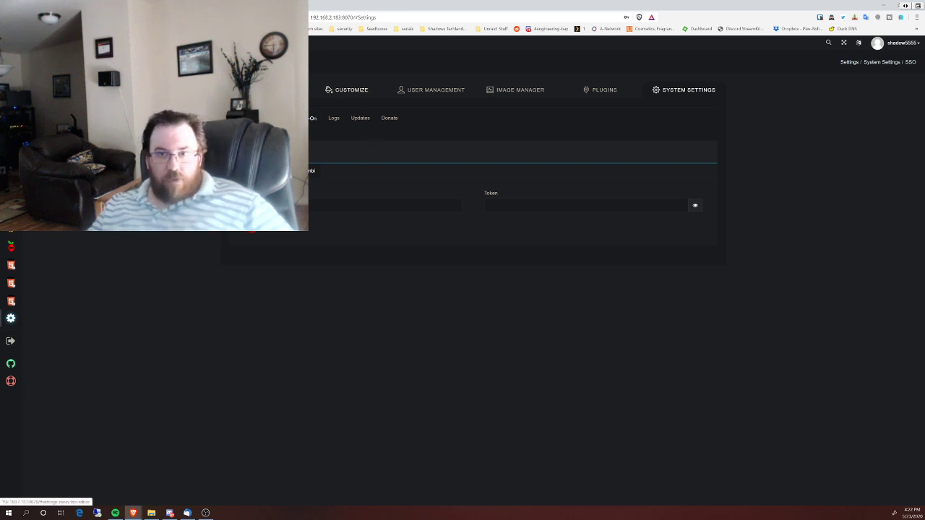
{"action": "left_click", "coordinate": [351, 89]}
{"action": "scroll", "coordinate": [409, 191], "scroll_direction": "down", "scroll_amount": 1}
{"action": "scroll", "coordinate": [412, 195], "scroll_direction": "down", "scroll_amount": 1}
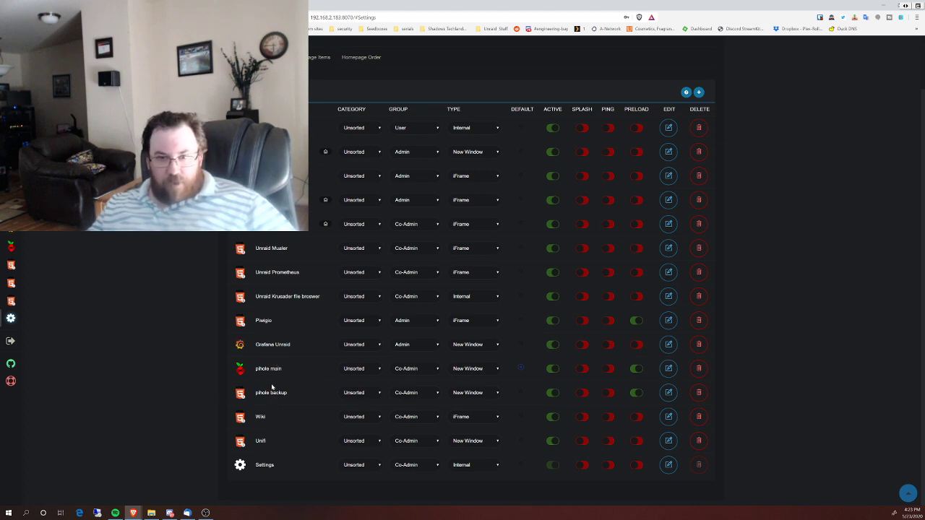
{"action": "mouse_move", "coordinate": [283, 367]}
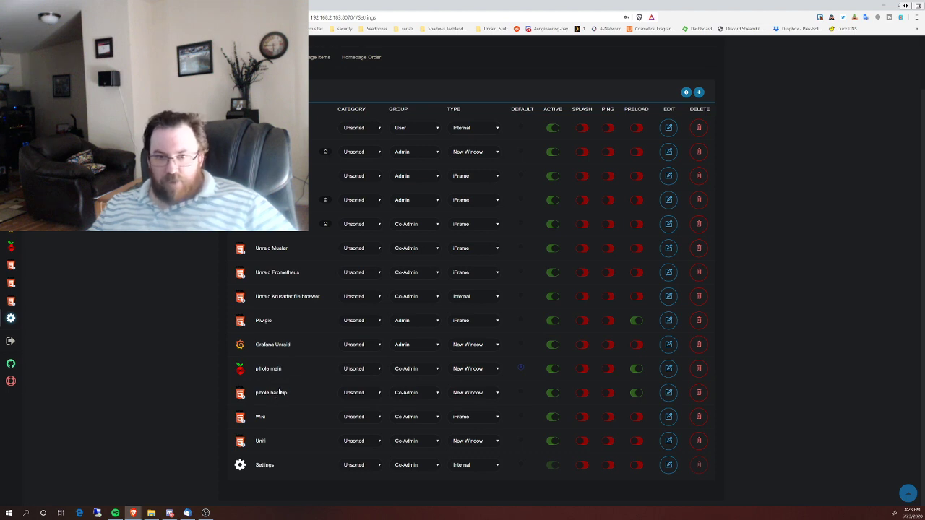
{"action": "mouse_move", "coordinate": [286, 400]}
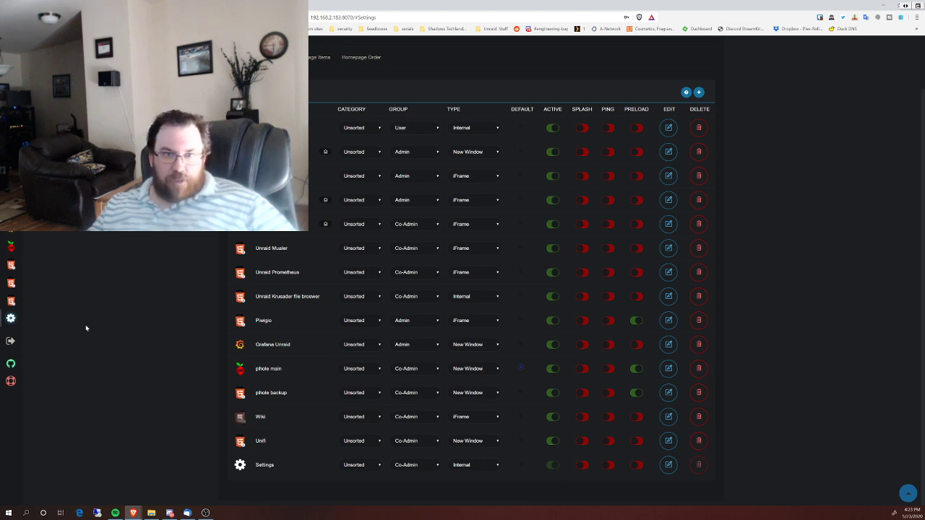
{"action": "mouse_move", "coordinate": [44, 210]}
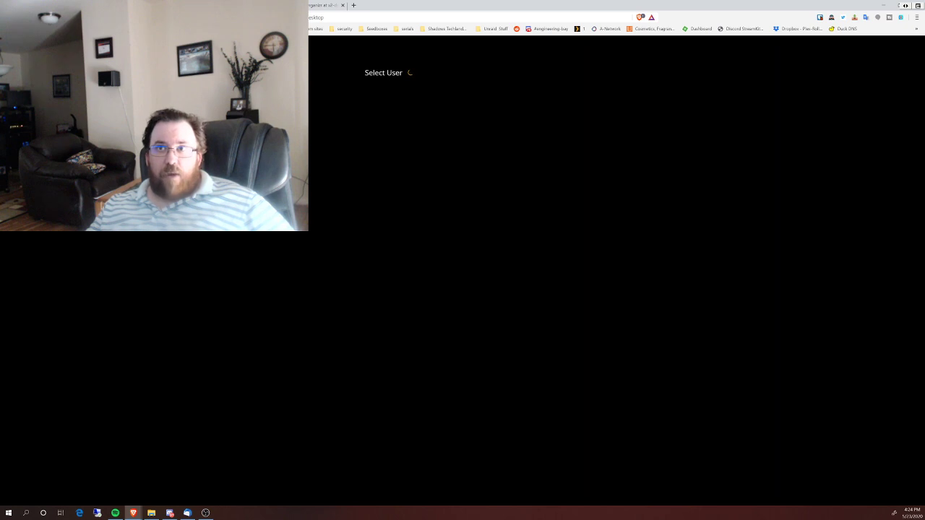
Step: Come back from the GitHub page to the Organizr tab and navigate back to Sonarr
{"action": "key", "text": "alt+Left"}
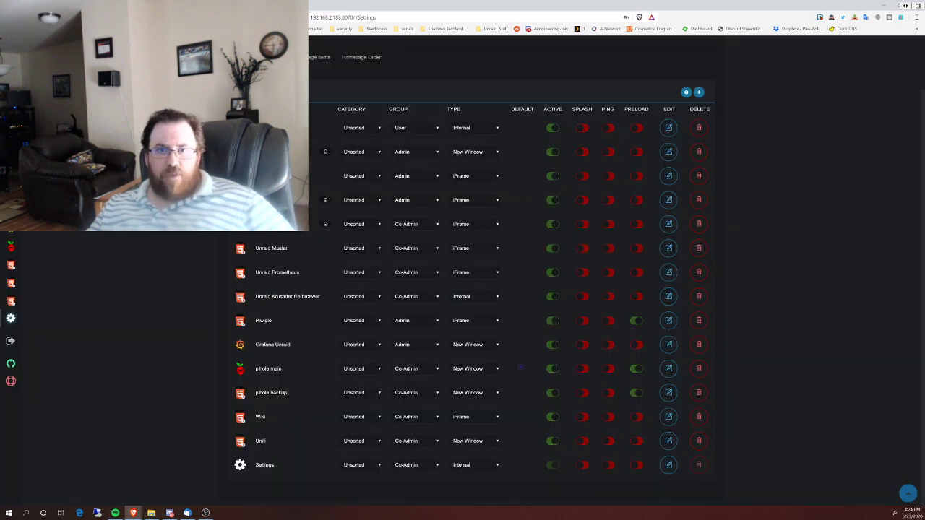
{"action": "key", "text": "ctrl+Tab"}
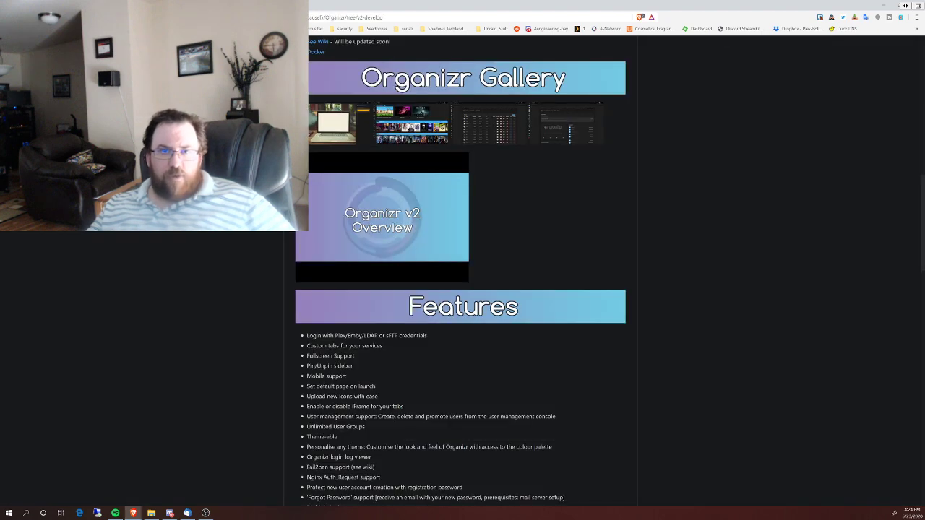
{"action": "key", "text": "ctrl+shift+Tab"}
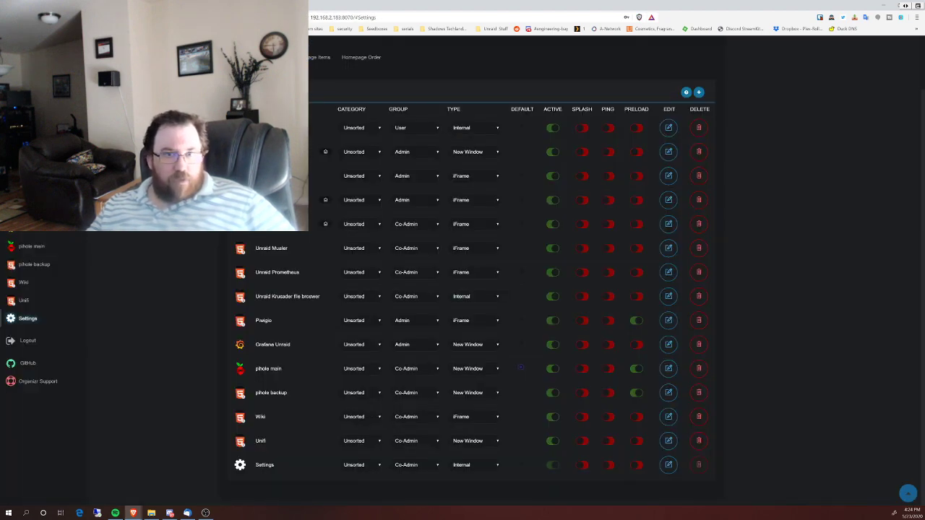
{"action": "key", "text": "alt+Left"}
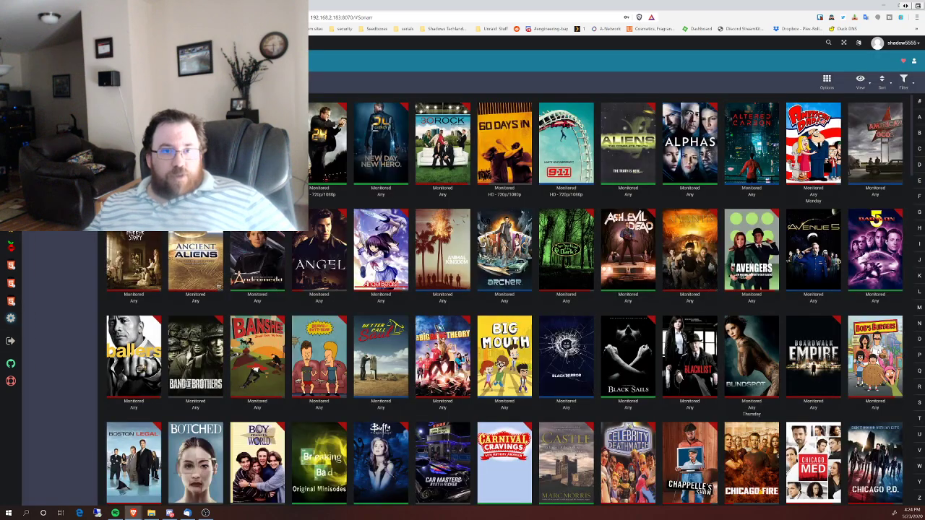
Step: Browse the Radarr, Unraid Prometheus and Piwigo tabs in the sidebar
{"action": "mouse_move", "coordinate": [11, 318]}
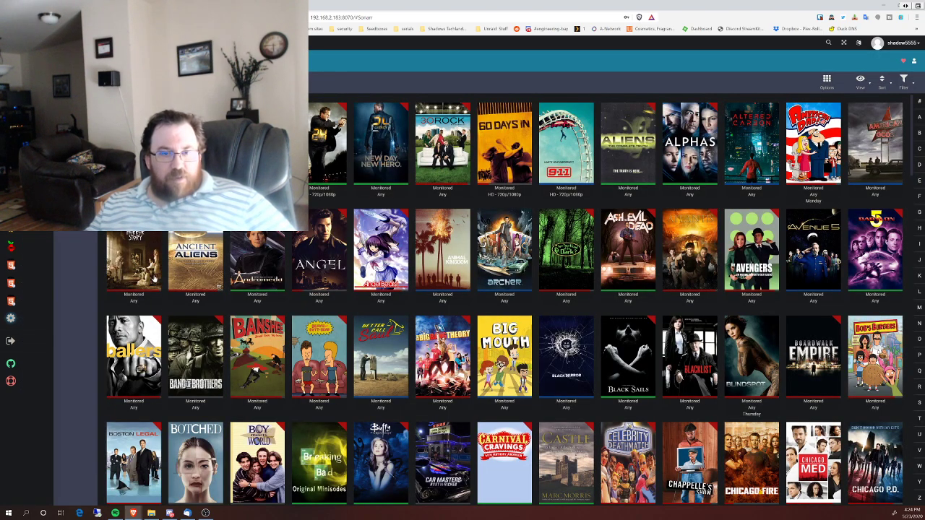
{"action": "mouse_move", "coordinate": [57, 246]}
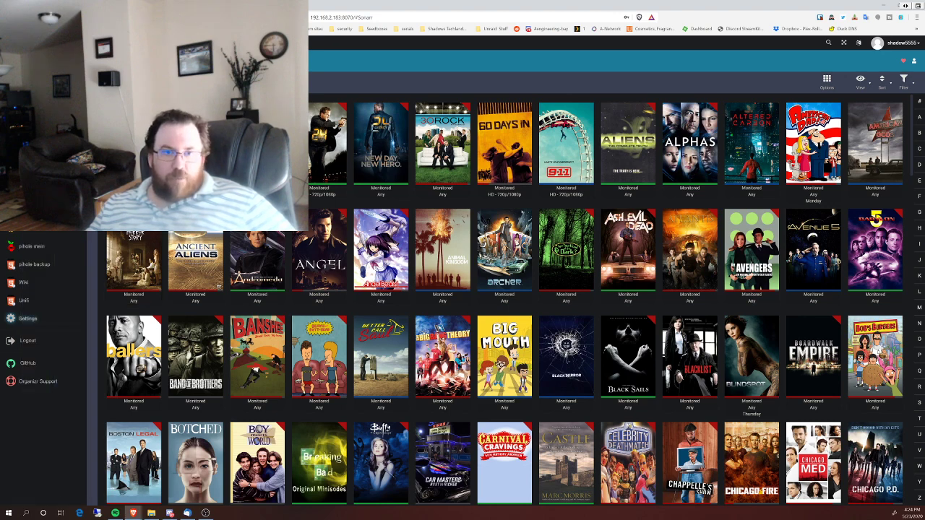
{"action": "left_click", "coordinate": [29, 210]}
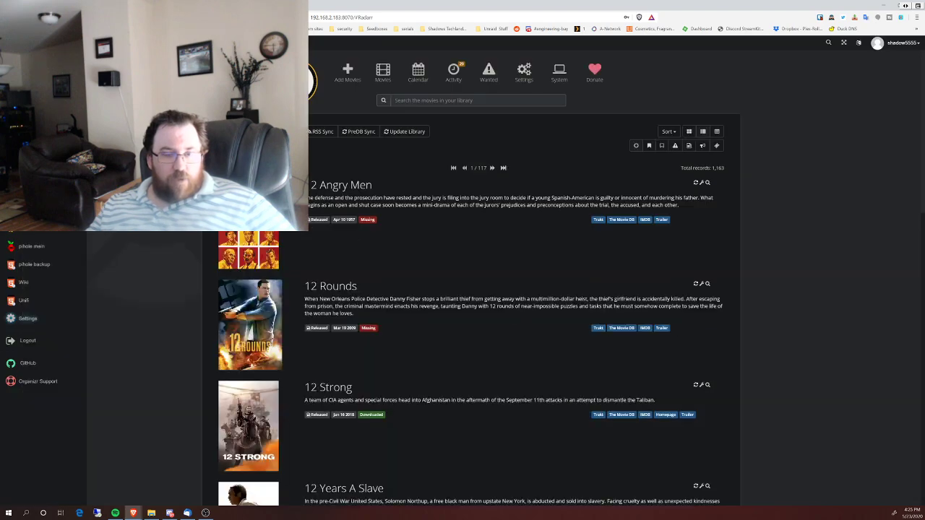
{"action": "left_click", "coordinate": [29, 229]}
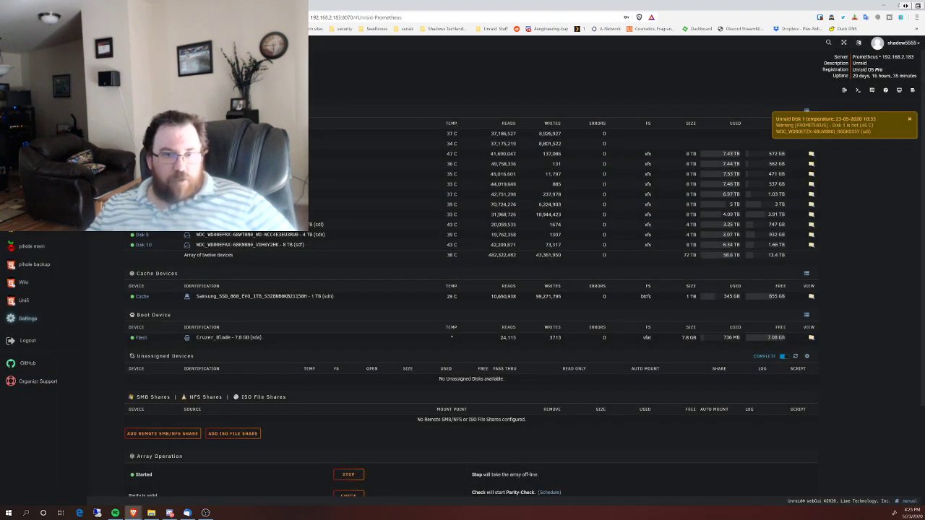
{"action": "left_click", "coordinate": [29, 192]}
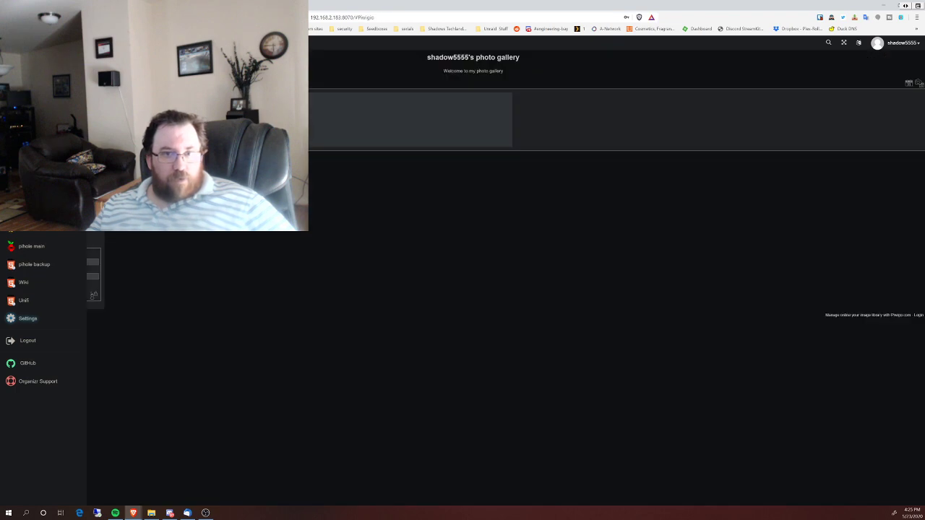
Step: View Grafana's Unraid System Dashboard and the pihole backup tab, returning to Piwigo
{"action": "left_click", "coordinate": [44, 233]}
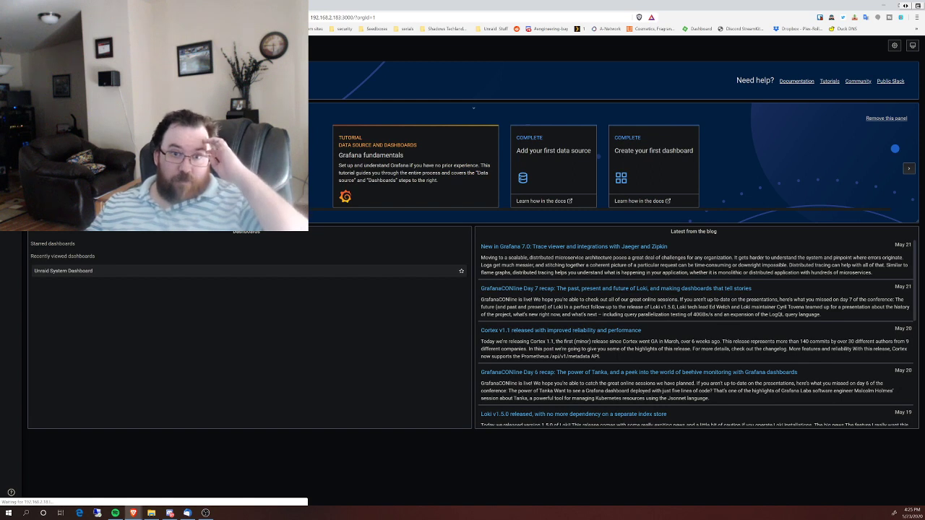
{"action": "left_click", "coordinate": [66, 271]}
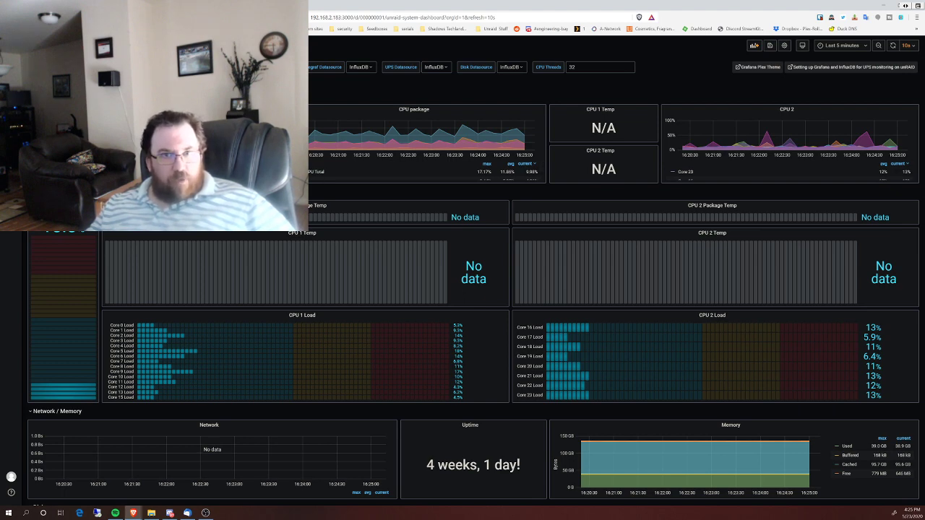
{"action": "key", "text": "ctrl+Tab"}
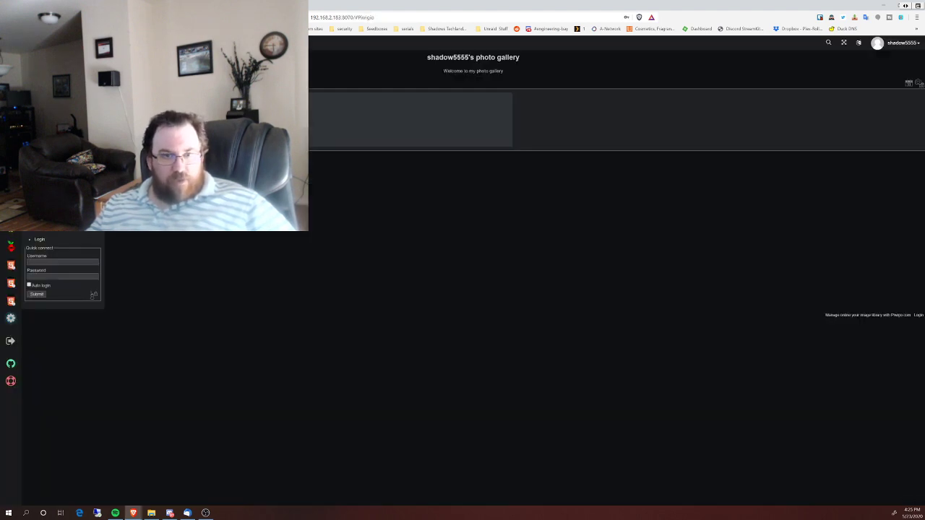
{"action": "mouse_move", "coordinate": [13, 288]}
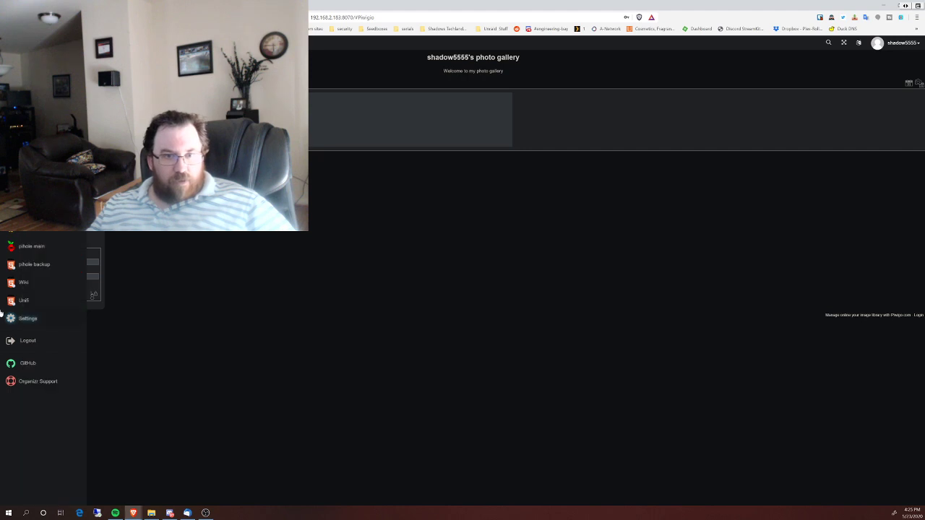
{"action": "left_click", "coordinate": [44, 264]}
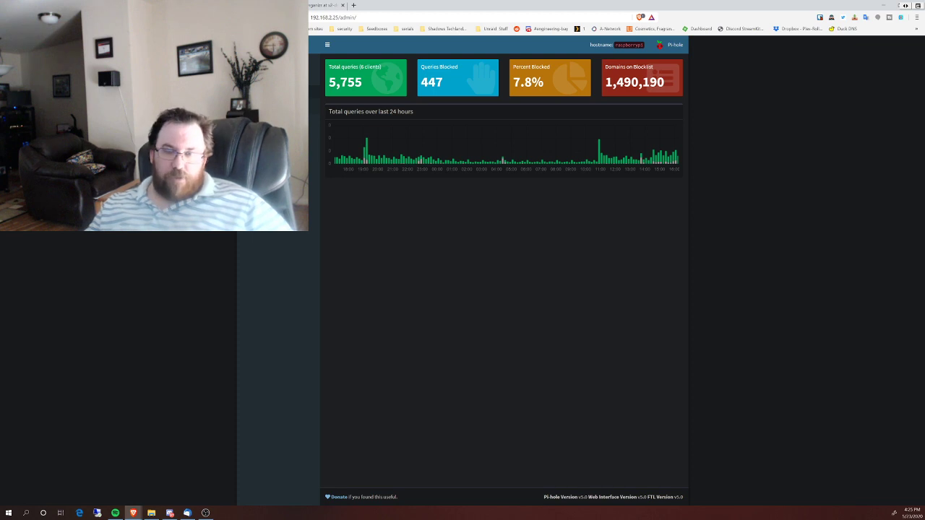
{"action": "key", "text": "ctrl+Tab"}
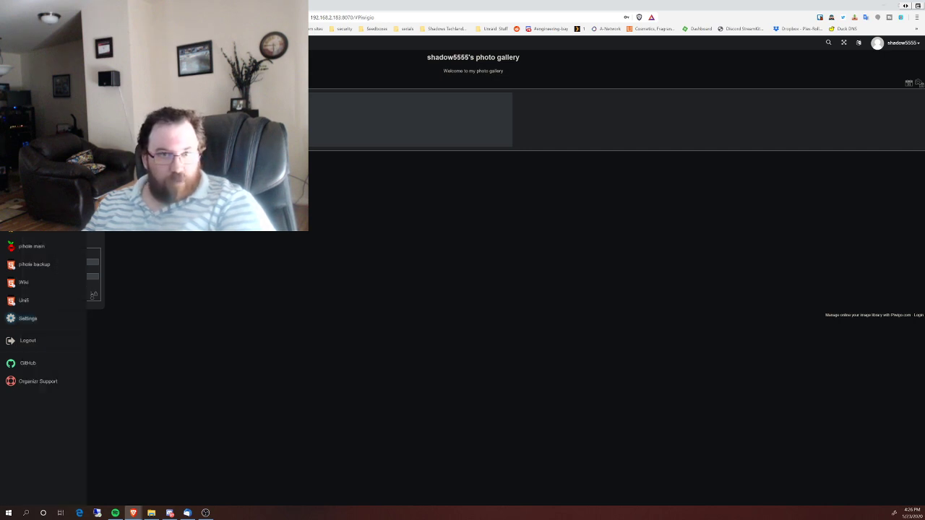
Step: Go to the Tab Editor in Settings and open a blank Add Tab form
{"action": "left_click", "coordinate": [29, 323]}
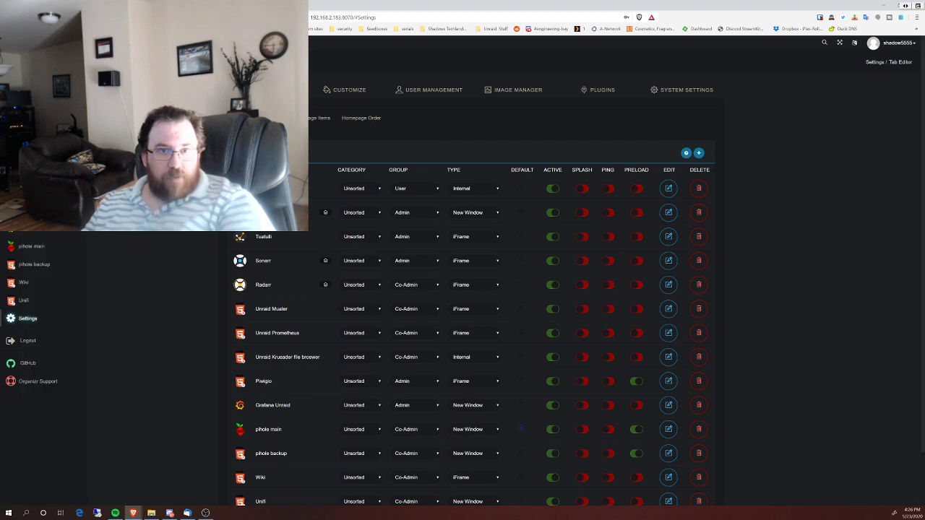
{"action": "left_click", "coordinate": [29, 66]}
{"action": "left_click", "coordinate": [27, 318]}
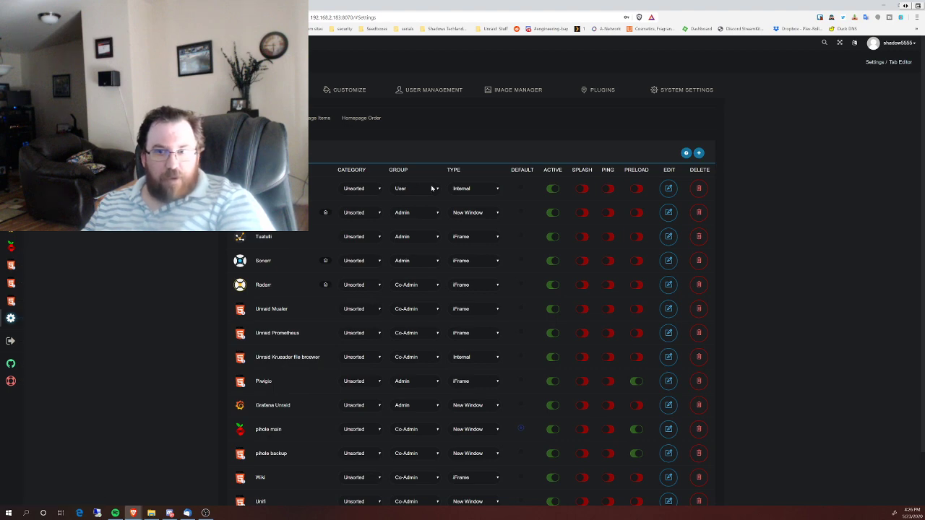
{"action": "scroll", "coordinate": [294, 503], "scroll_direction": "down", "scroll_amount": 2}
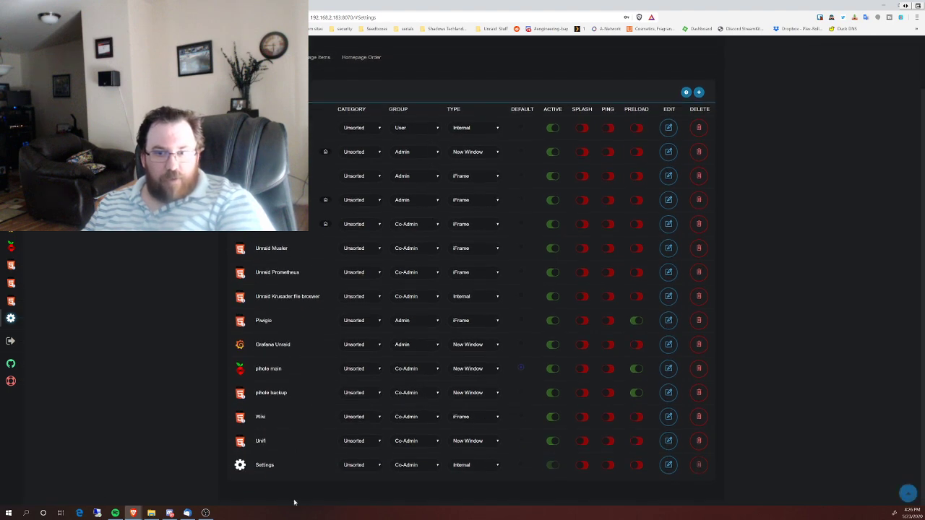
{"action": "left_click", "coordinate": [699, 93]}
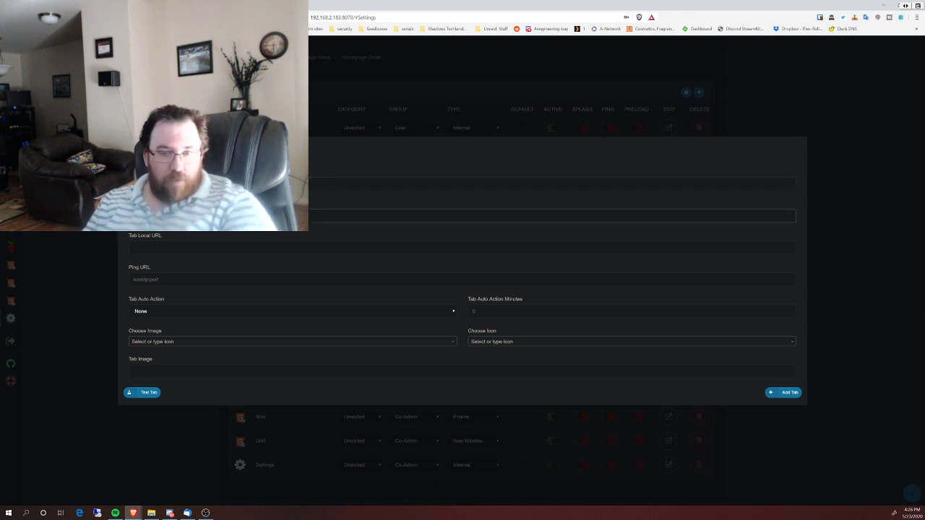
{"action": "left_click", "coordinate": [553, 215]}
{"action": "left_click", "coordinate": [463, 247]}
{"action": "type", "text": "https://192.168.2.206:9090/"}
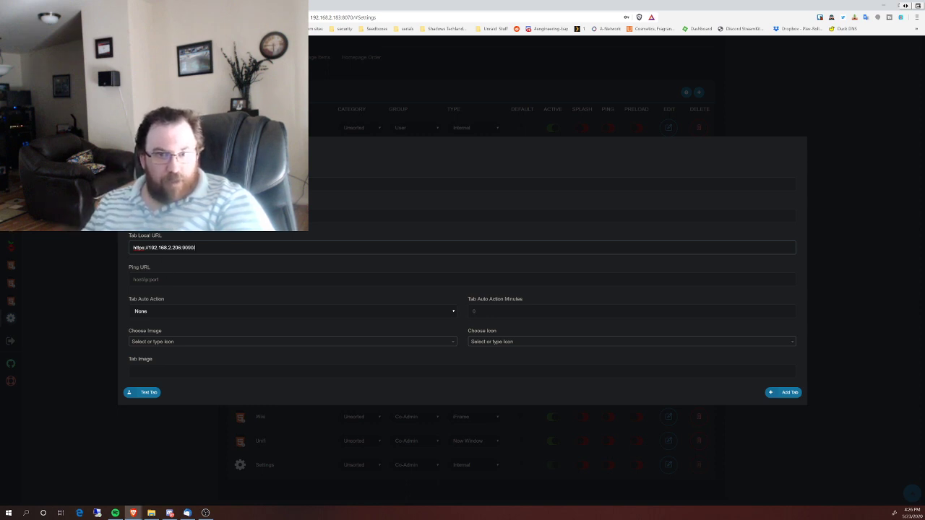
{"action": "key", "text": "Tab"}
{"action": "type", "text": "https://192.168.2.206:9090/"}
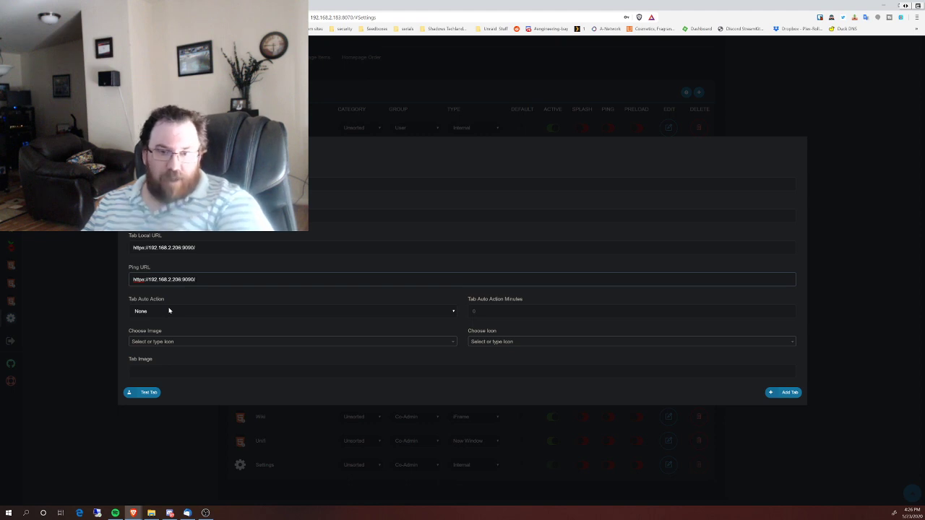
{"action": "left_click", "coordinate": [171, 311]}
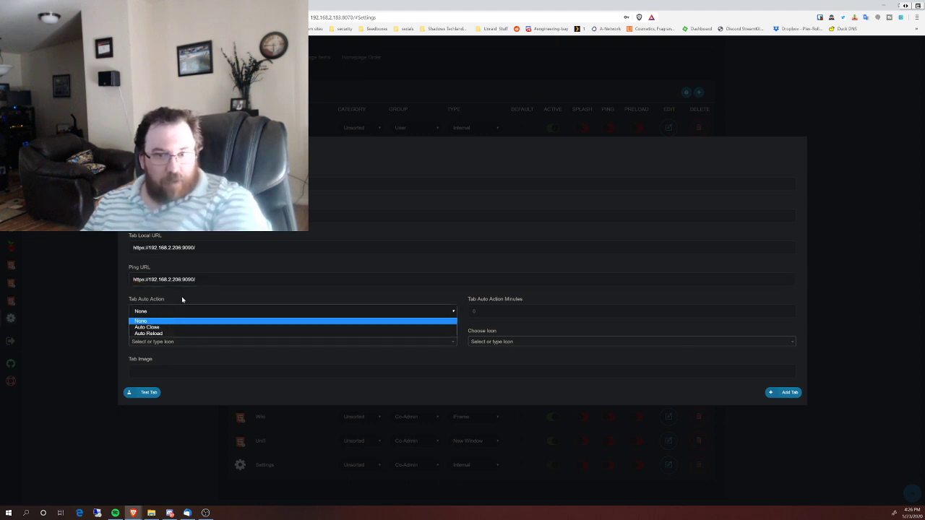
{"action": "left_click", "coordinate": [166, 320]}
Step: Choose sabnzbd.png as the tab image, test the tab, and add it
{"action": "left_click", "coordinate": [148, 341]}
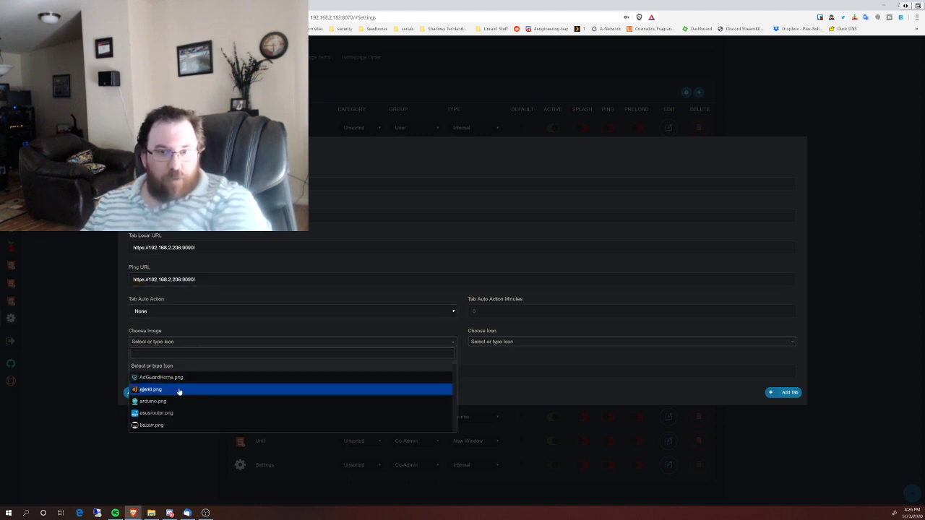
{"action": "type", "text": "ds"}
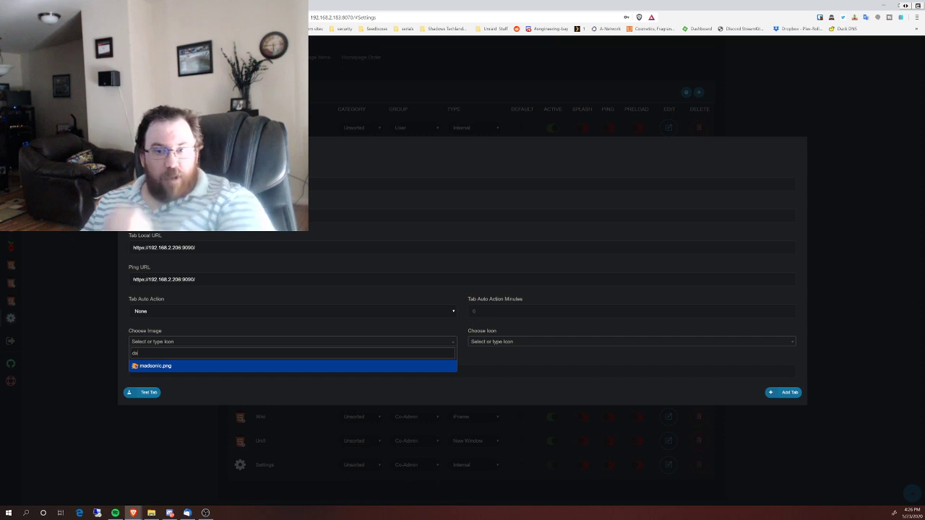
{"action": "key", "text": "BackSpace"}
{"action": "key", "text": "BackSpace"}
{"action": "type", "text": "sa"}
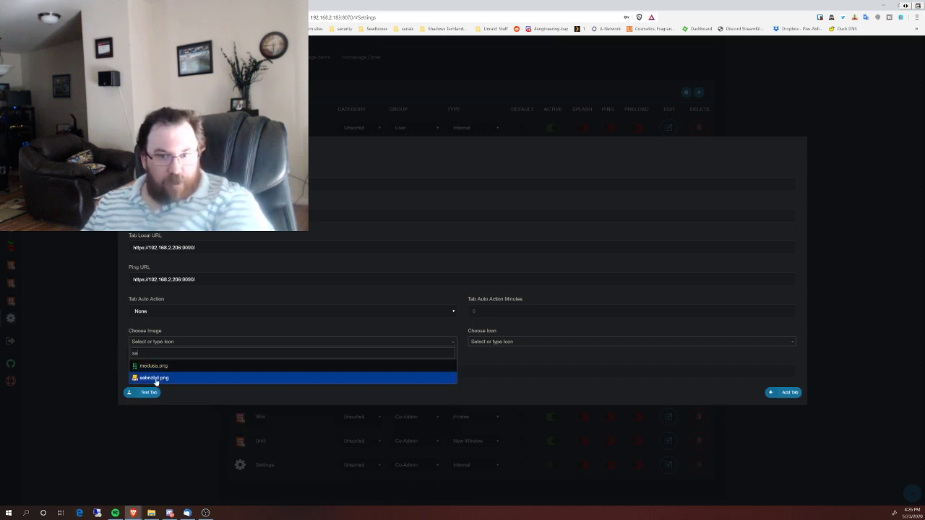
{"action": "left_click", "coordinate": [137, 382]}
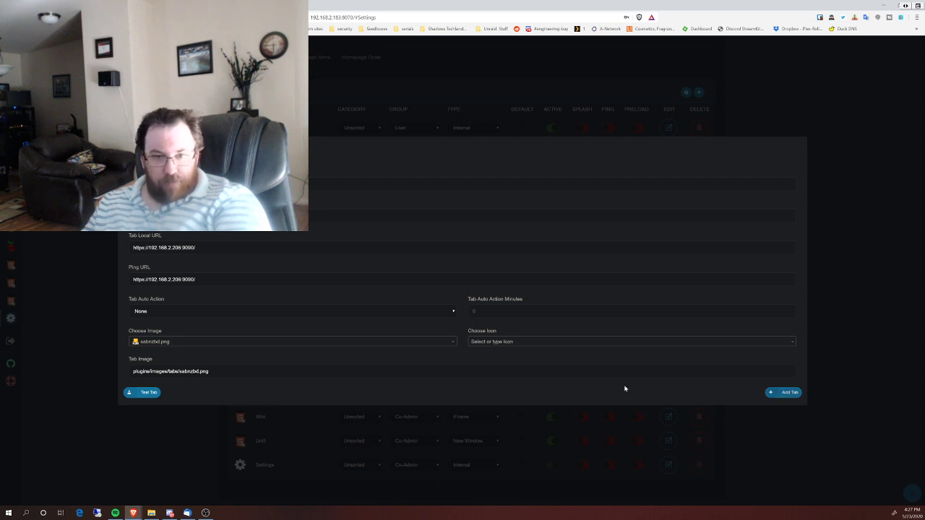
{"action": "left_click", "coordinate": [149, 393]}
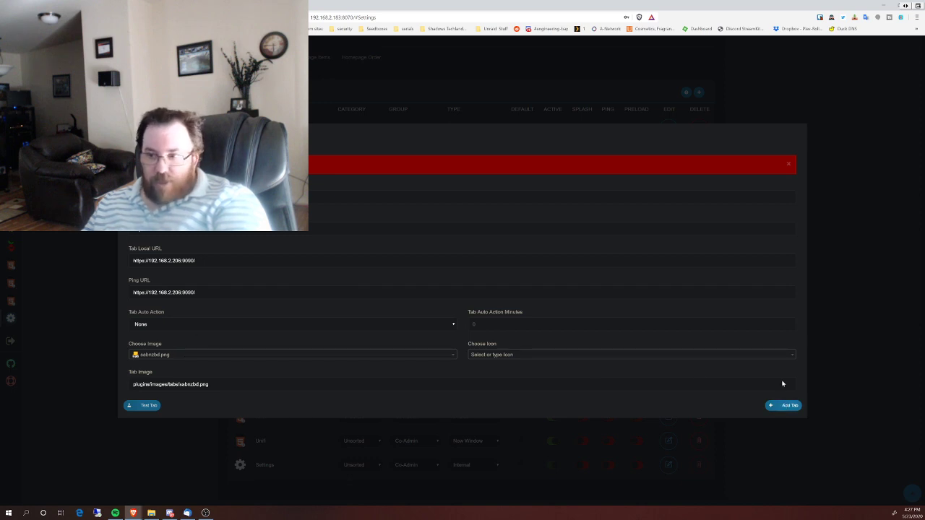
{"action": "left_click", "coordinate": [789, 406]}
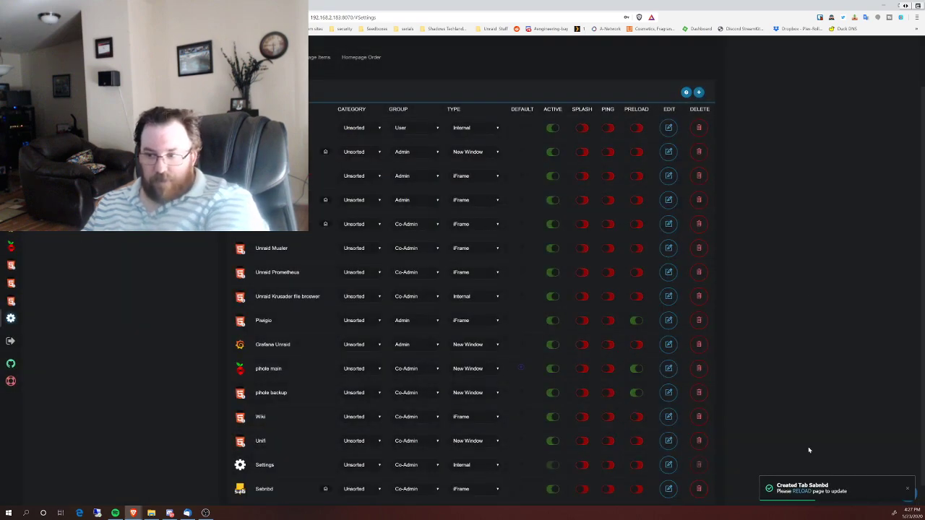
Step: Reload and try the Sabnbd tab, then set its type to Internal in the Tab Editor
{"action": "left_click", "coordinate": [801, 491]}
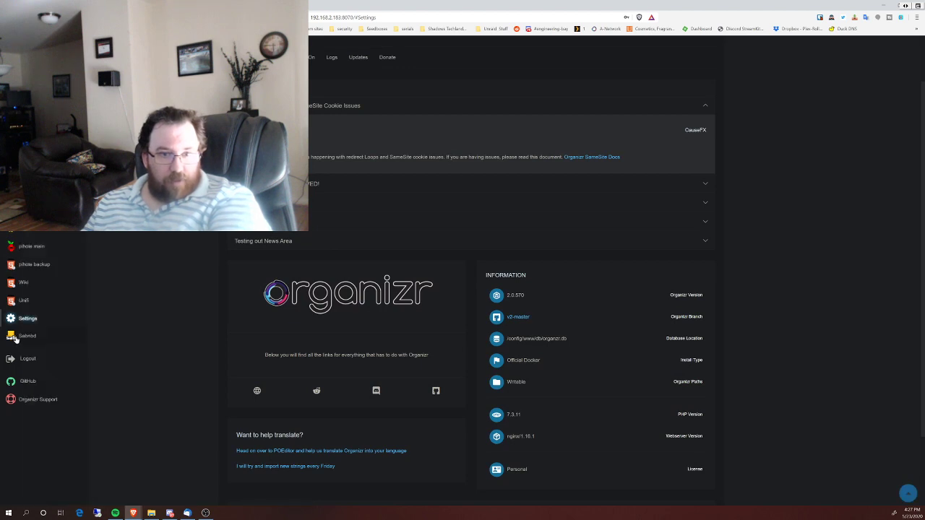
{"action": "left_click", "coordinate": [51, 337]}
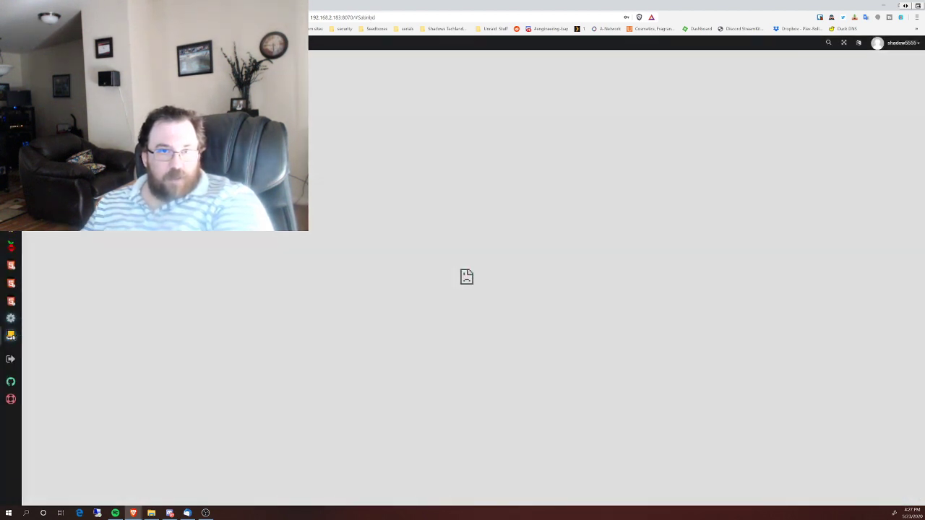
{"action": "mouse_move", "coordinate": [49, 271]}
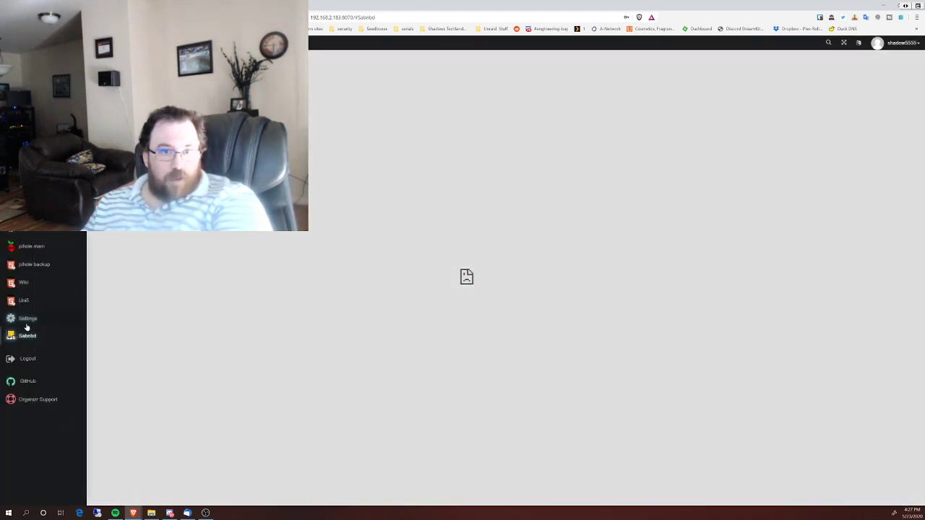
{"action": "left_click", "coordinate": [28, 319]}
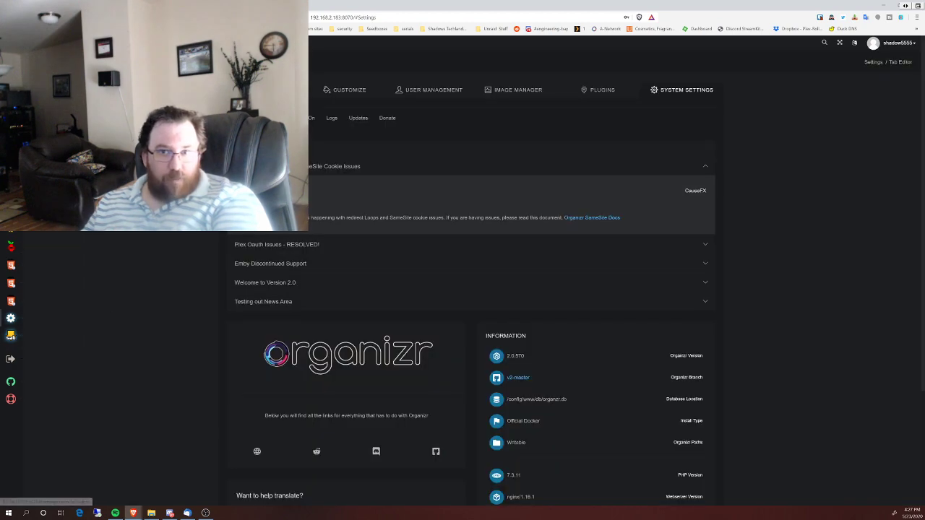
{"action": "scroll", "coordinate": [507, 474], "scroll_direction": "down", "scroll_amount": 1}
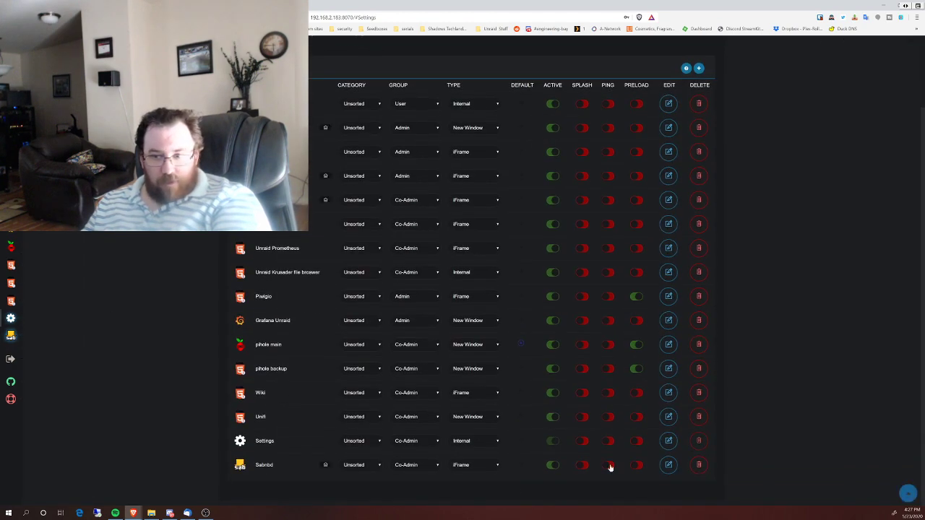
{"action": "left_click", "coordinate": [473, 466]}
{"action": "left_click", "coordinate": [475, 477]}
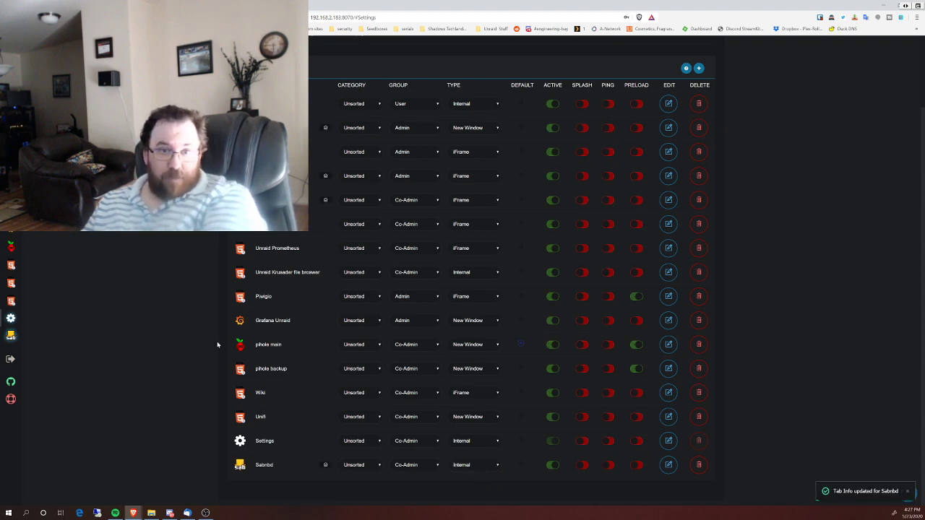
Step: Reload Organizr, retest the Internal Sabnbd tab, and go back to Settings
{"action": "key", "text": "F5"}
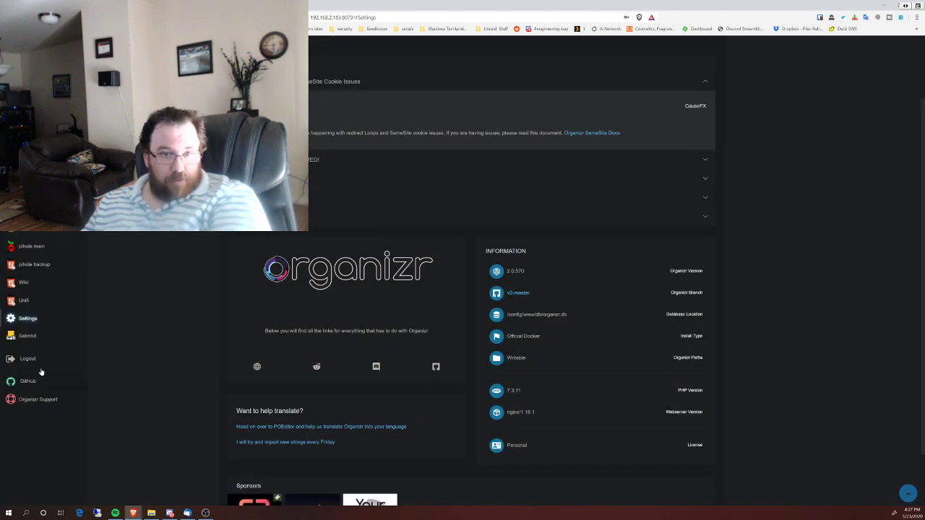
{"action": "left_click", "coordinate": [23, 337]}
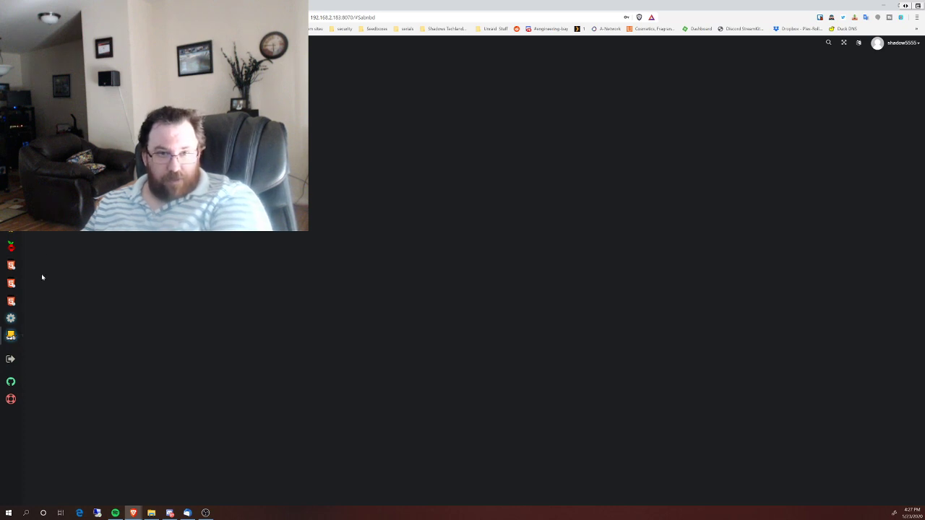
{"action": "left_click", "coordinate": [23, 318]}
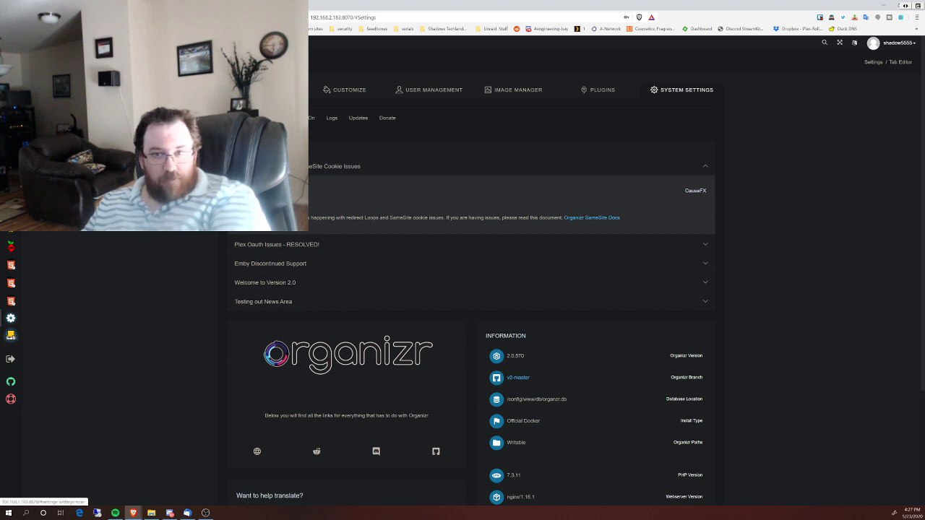
Step: In the Tab Editor, change the Sabnbd row's Type to New Window
{"action": "left_click", "coordinate": [266, 89]}
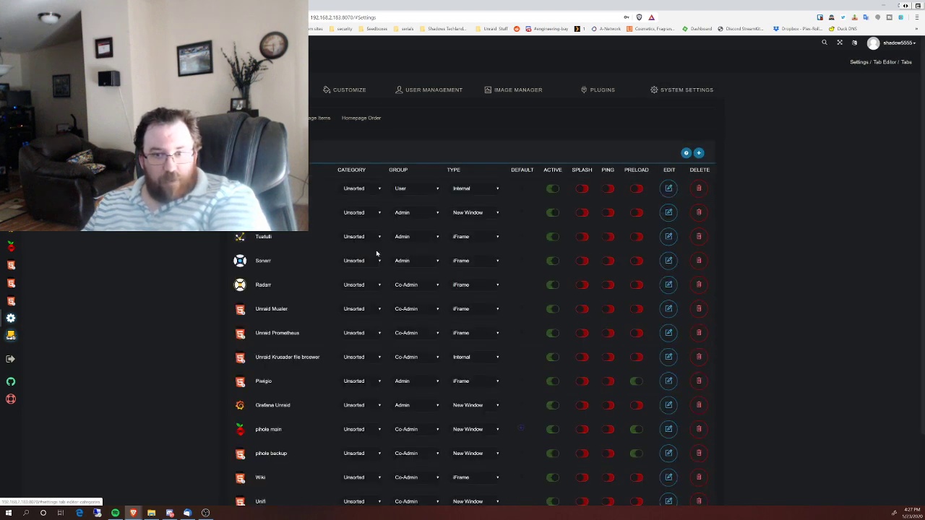
{"action": "scroll", "coordinate": [481, 469], "scroll_direction": "down", "scroll_amount": 1}
{"action": "left_click", "coordinate": [480, 467]}
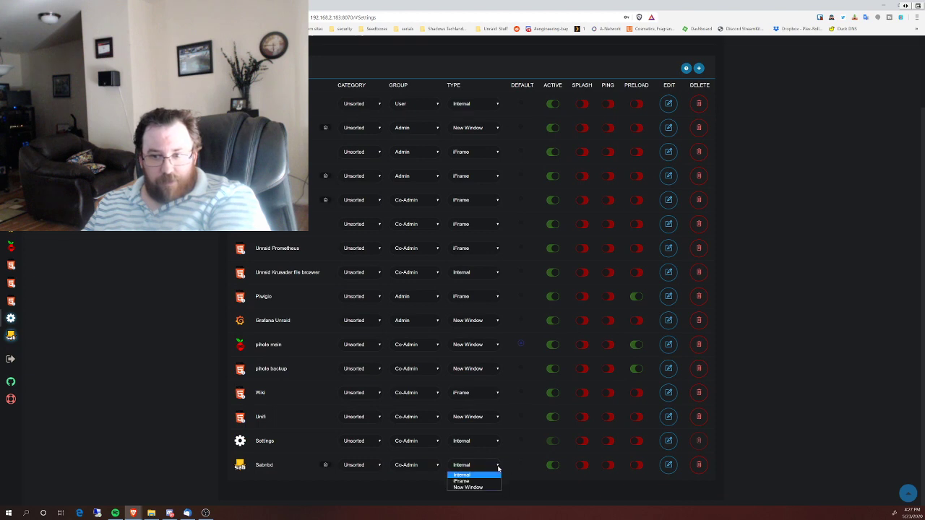
{"action": "left_click", "coordinate": [466, 490]}
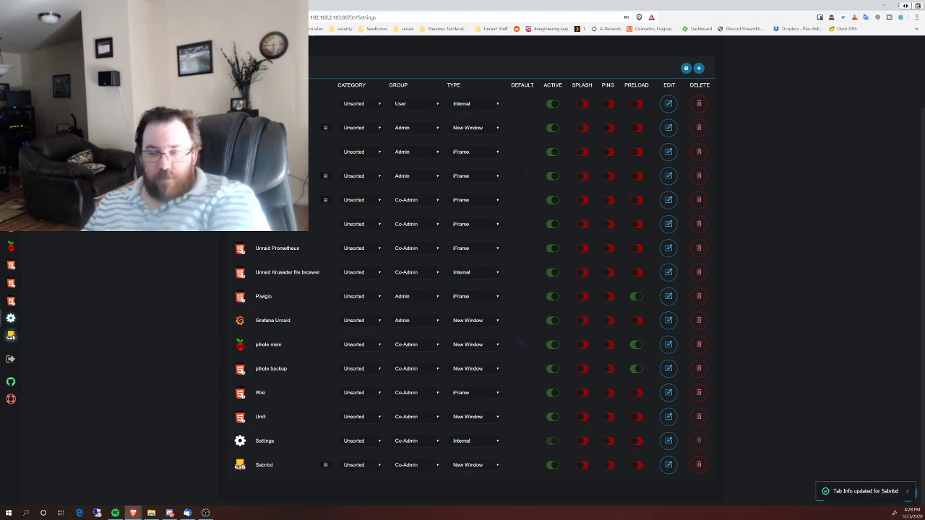
Step: Reload Organizr, open Sabnbd in a separate browser tab showing SABnzbd, then close it with Ctrl+W
{"action": "mouse_move", "coordinate": [10, 264]}
{"action": "key", "text": "F5"}
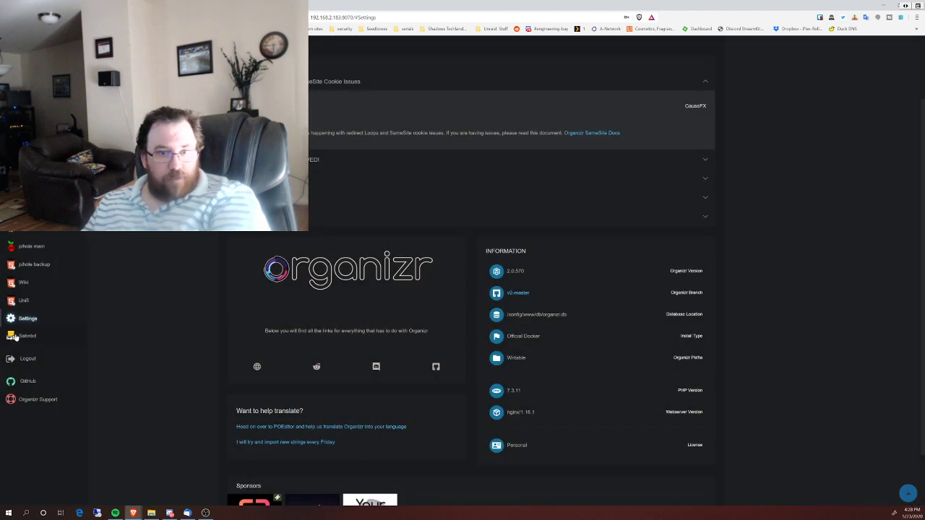
{"action": "left_click", "coordinate": [14, 335]}
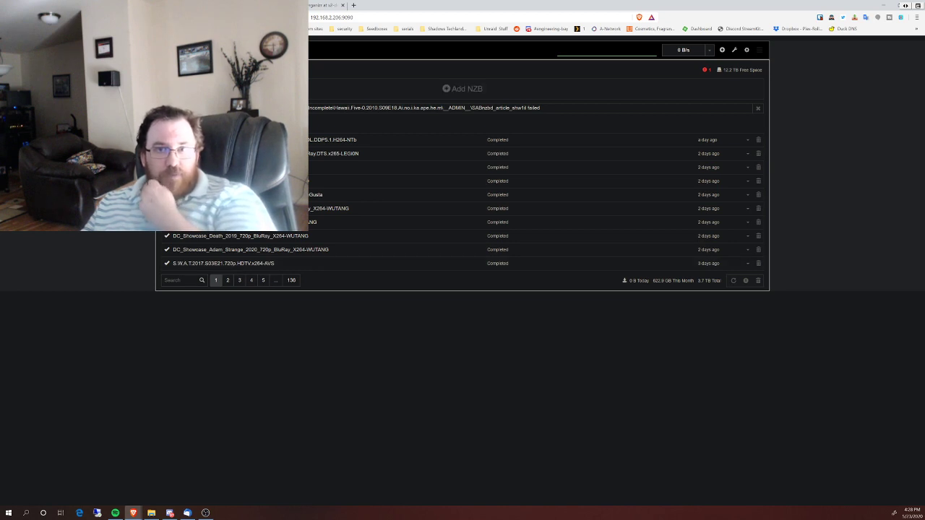
{"action": "key", "text": "ctrl+w"}
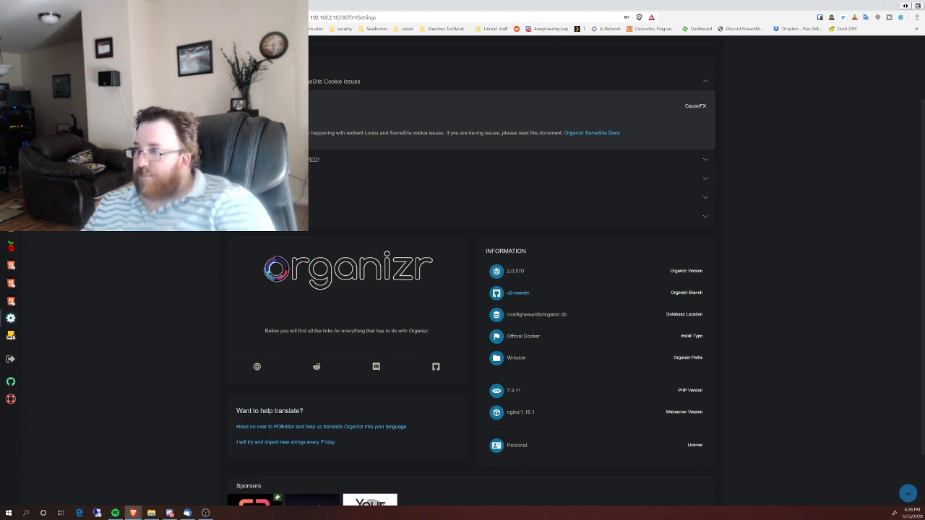
{"action": "mouse_move", "coordinate": [31, 402]}
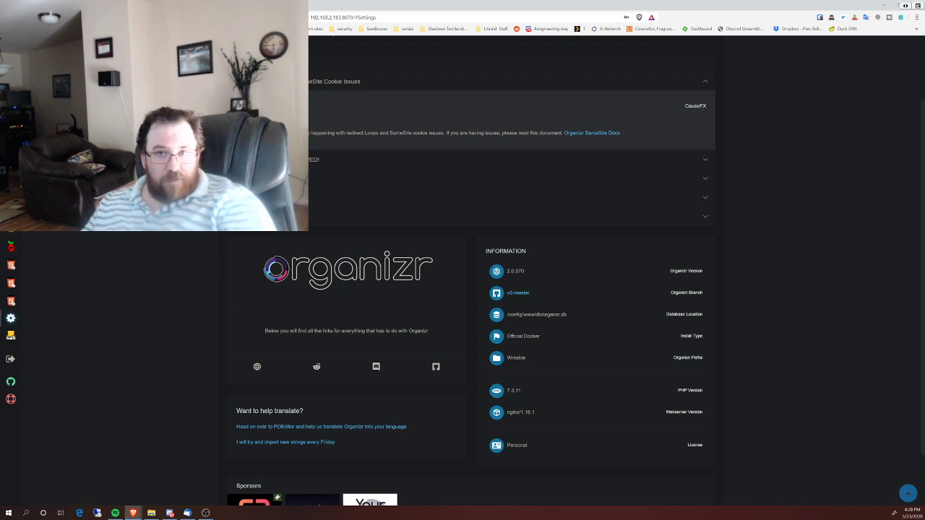
{"action": "scroll", "coordinate": [267, 144], "scroll_direction": "up", "scroll_amount": 2}
{"action": "left_click", "coordinate": [267, 90]}
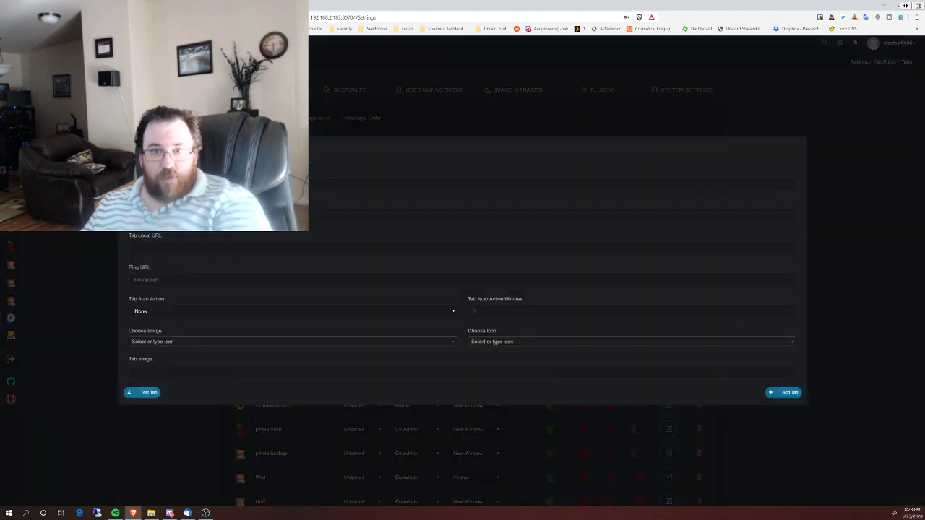
{"action": "left_click", "coordinate": [698, 152]}
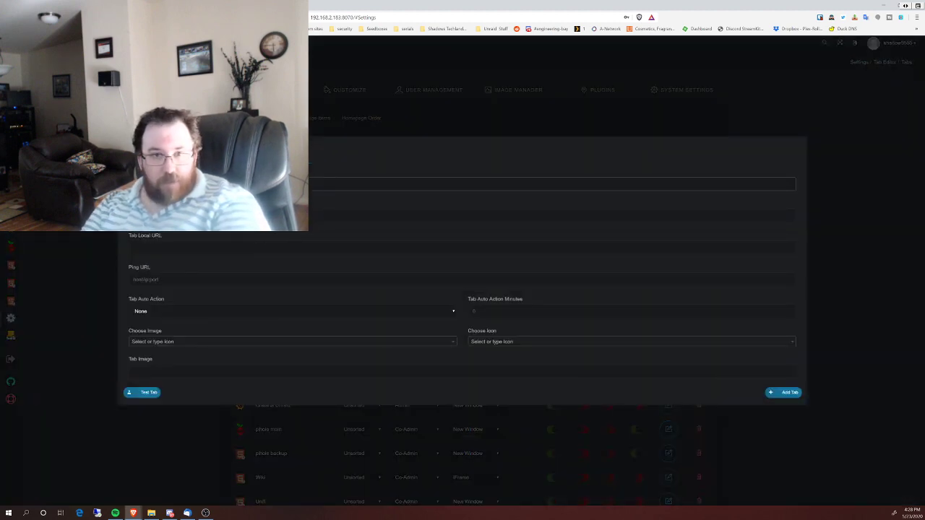
{"action": "left_click", "coordinate": [463, 216]}
{"action": "key", "text": "Tab"}
{"action": "type", "text": "http://192.168.2.183:7813/"}
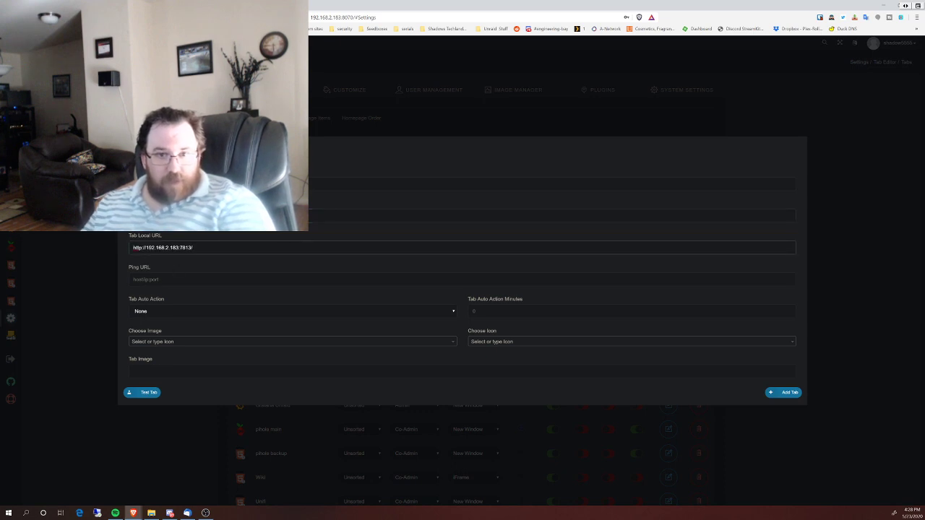
{"action": "type", "text": "http://192.168.2.183:7813/"}
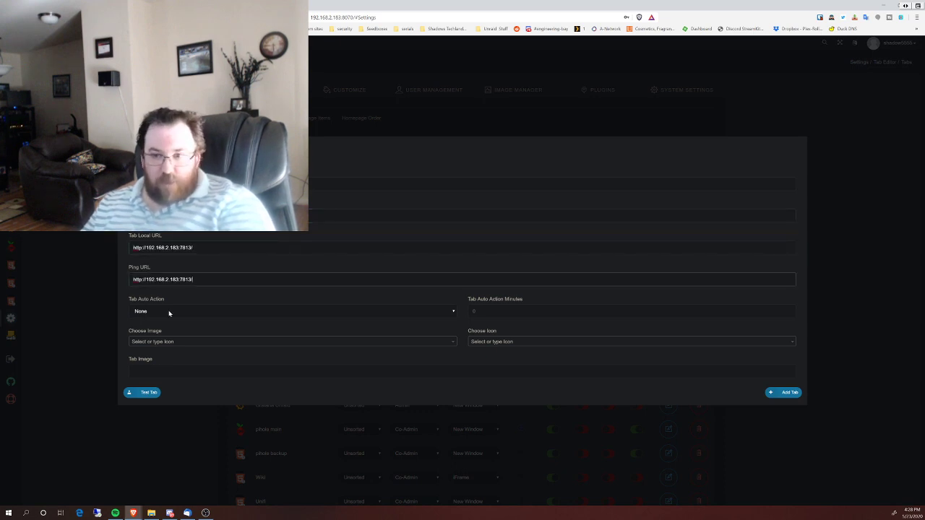
Step: Choose filebrowser.png as the new tab's image
{"action": "left_click", "coordinate": [171, 343]}
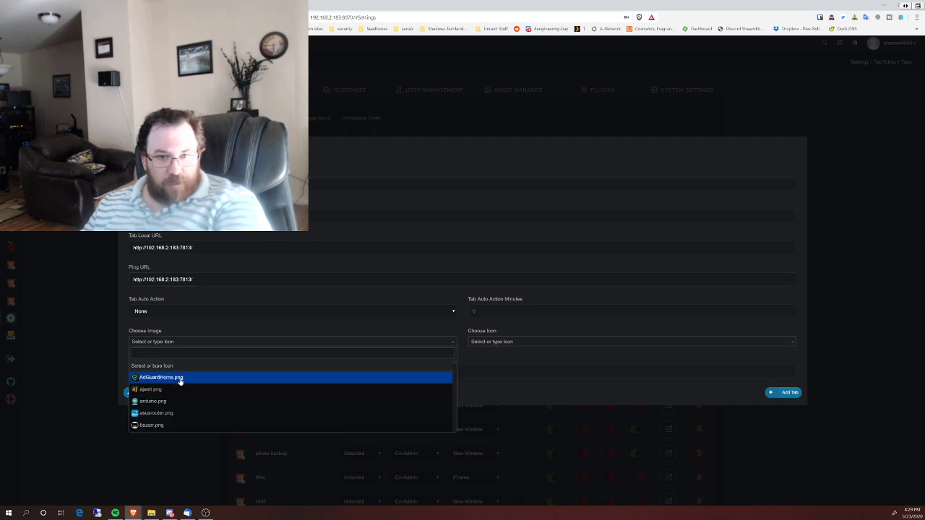
{"action": "type", "text": "file"}
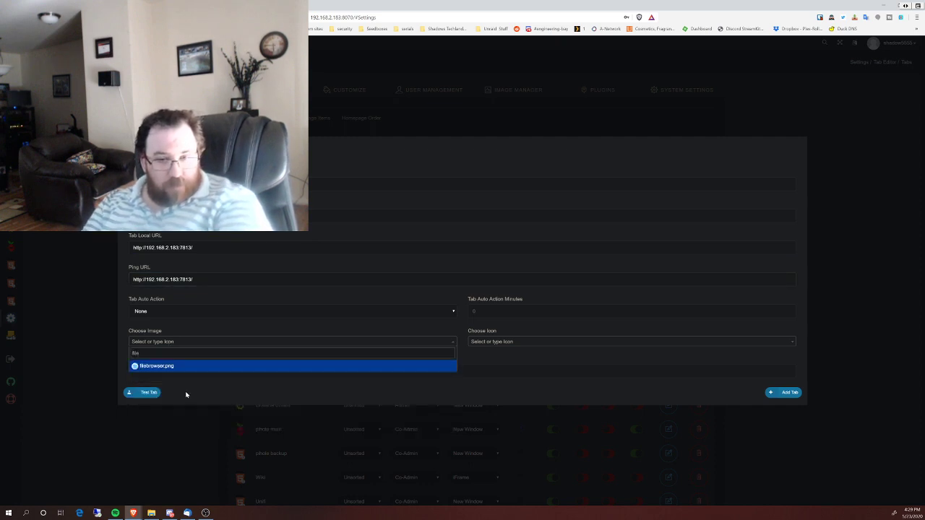
{"action": "left_click", "coordinate": [162, 364]}
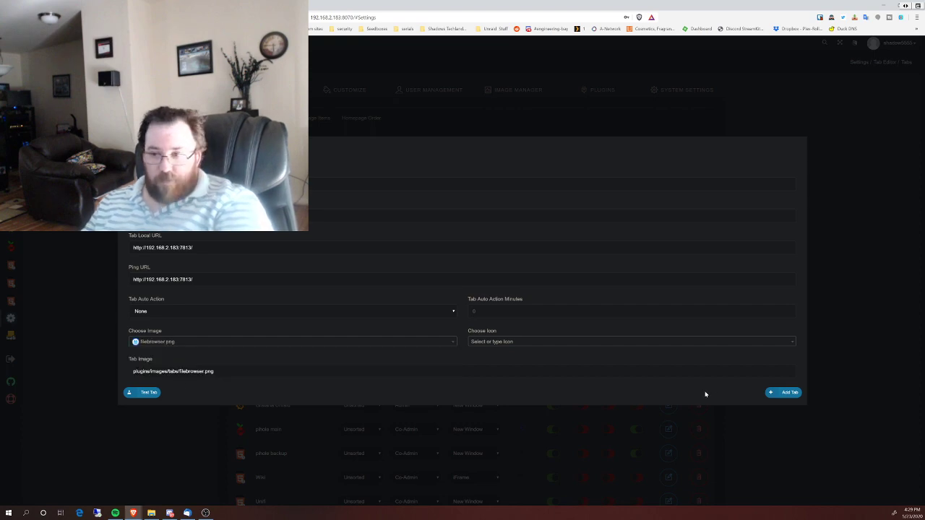
Step: Add the filebot tab and scroll the Tab Editor list to see it
{"action": "left_click", "coordinate": [786, 392]}
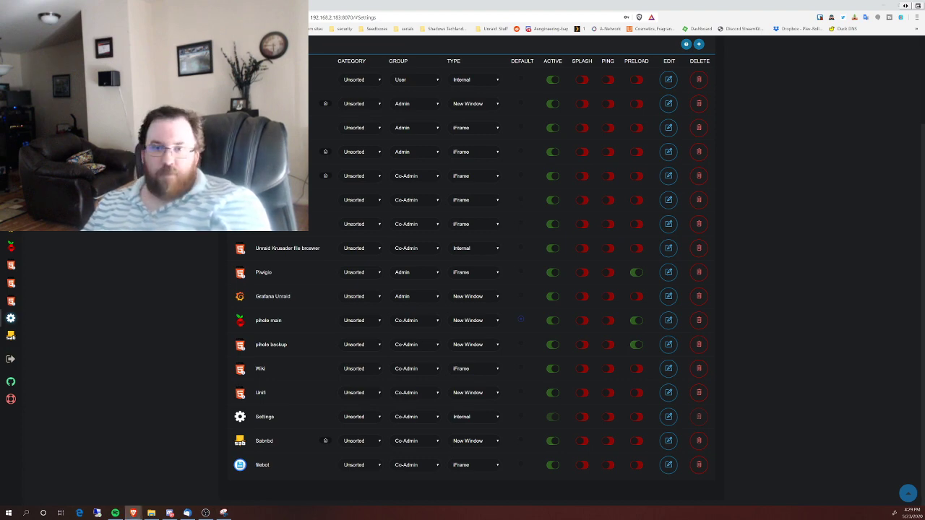
{"action": "scroll", "coordinate": [644, 208], "scroll_direction": "up", "scroll_amount": 2}
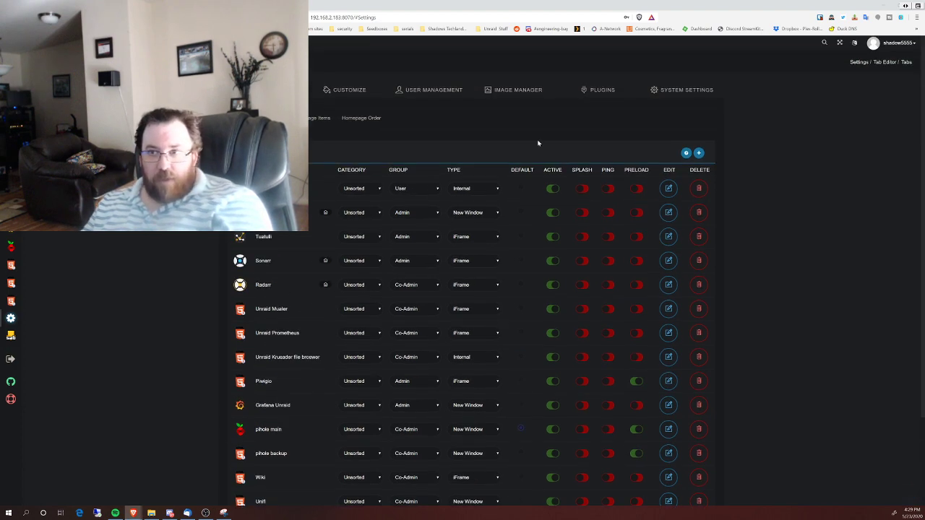
Step: Open the Image Manager's upload area, start browsing for a file, then cancel the picker
{"action": "left_click", "coordinate": [525, 91]}
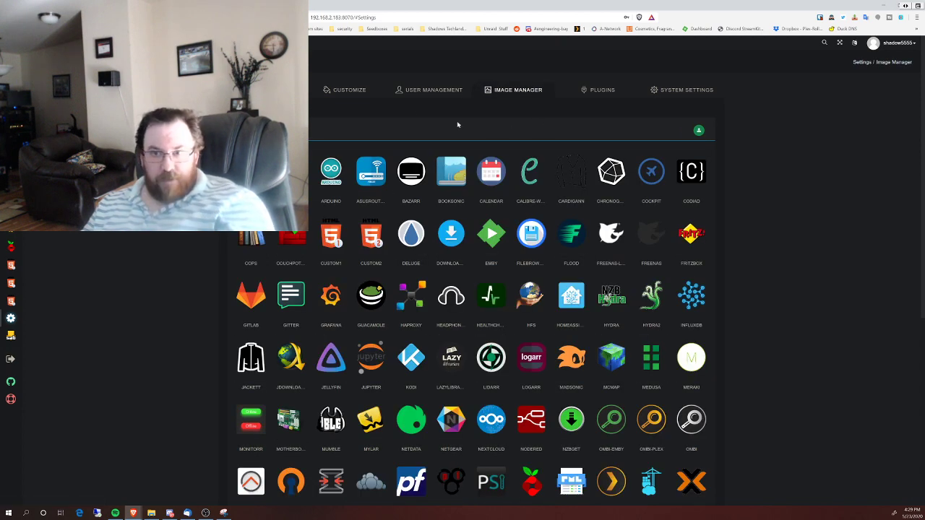
{"action": "left_click", "coordinate": [700, 131]}
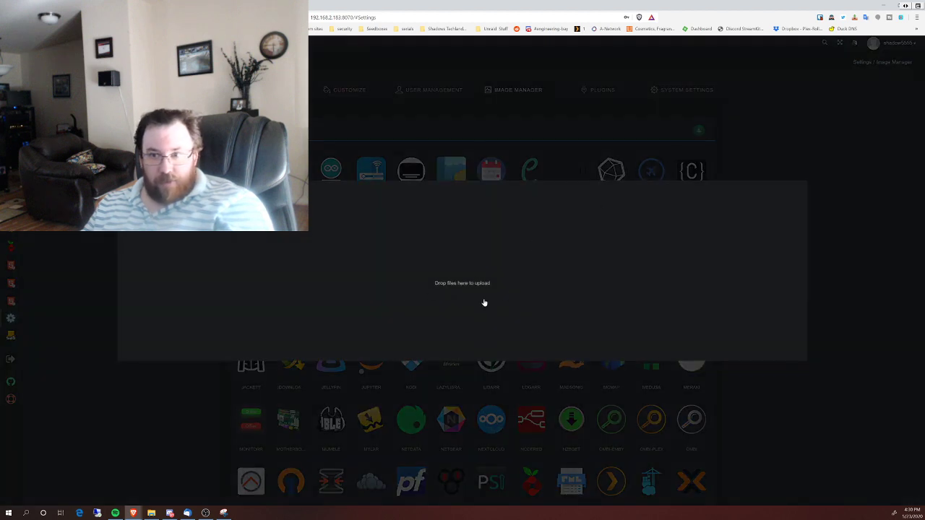
{"action": "left_click", "coordinate": [461, 286]}
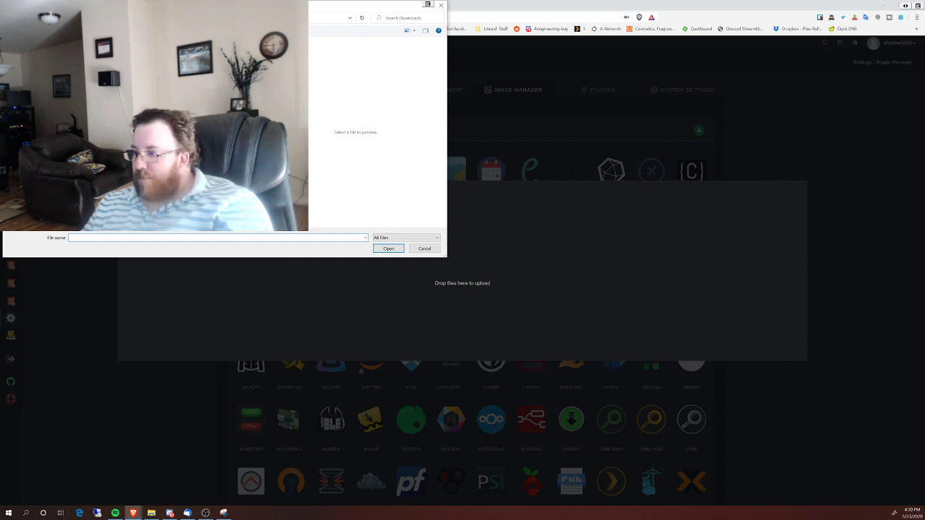
{"action": "left_click", "coordinate": [151, 513]}
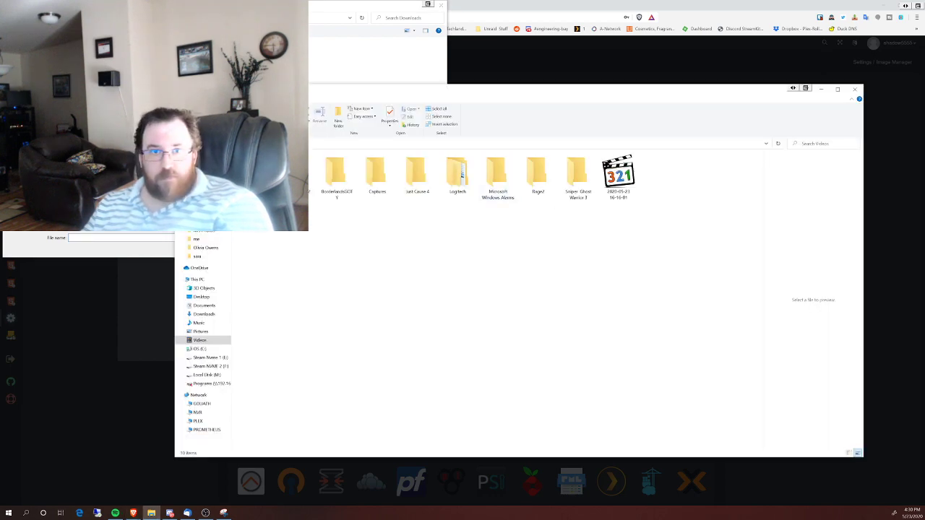
{"action": "left_click", "coordinate": [11, 237]}
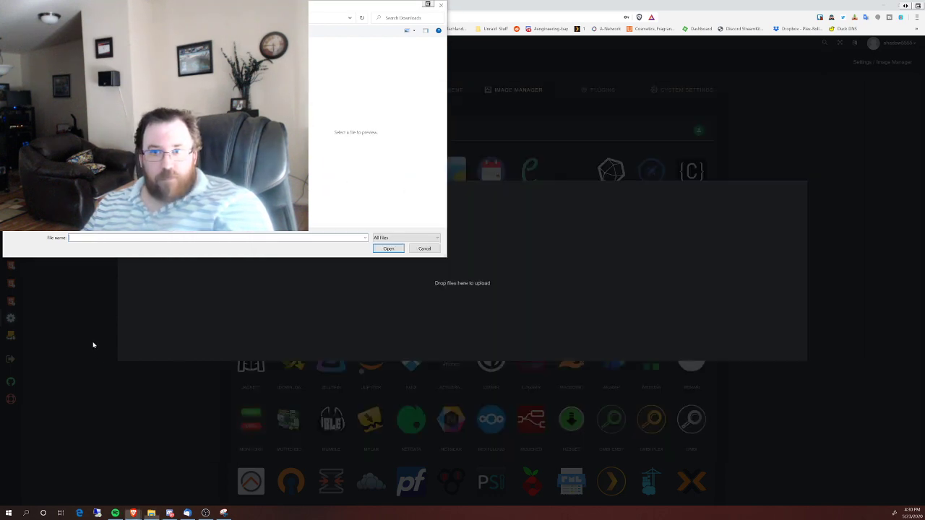
{"action": "left_click", "coordinate": [425, 248]}
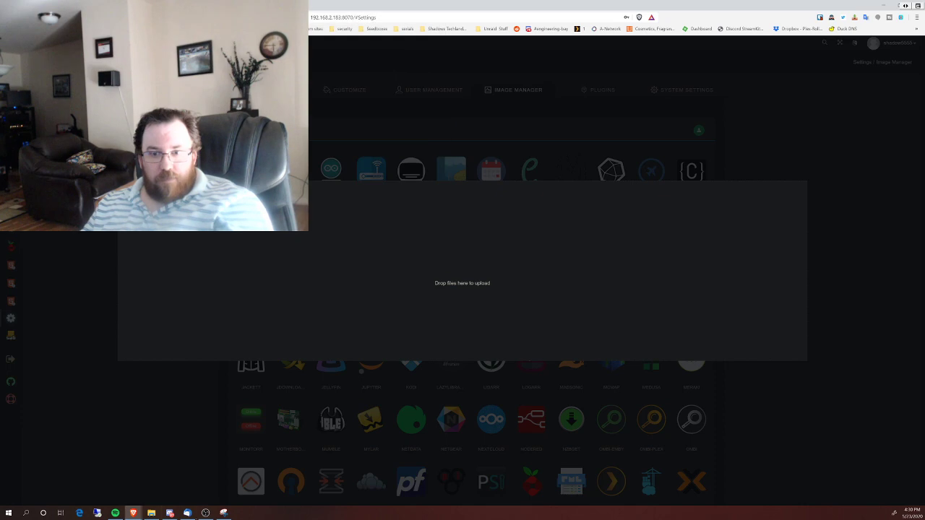
Step: Drag the FileBot image from File Explorer onto the upload area and check the gallery
{"action": "left_click", "coordinate": [151, 513]}
{"action": "left_click_drag", "start_coordinate": [618, 174], "coordinate": [463, 283]}
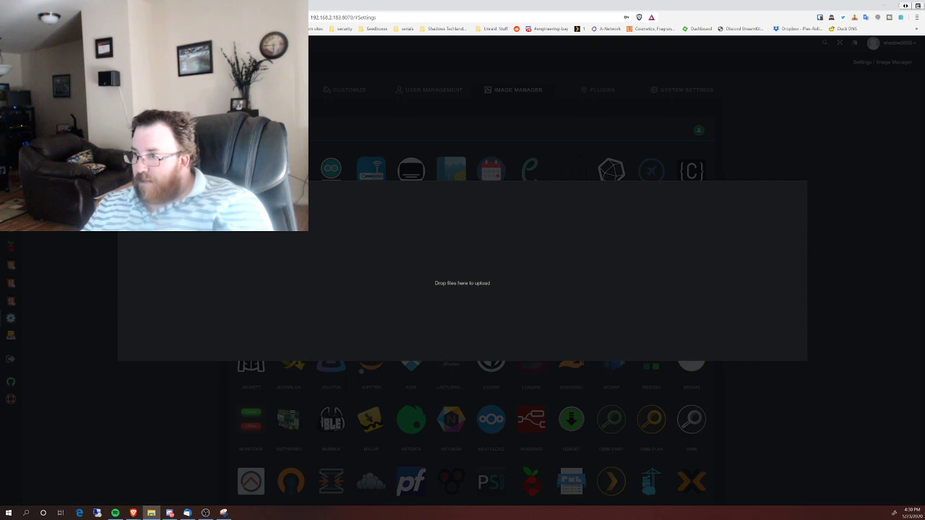
{"action": "left_click_drag", "start_coordinate": [463, 283], "coordinate": [432, 287]}
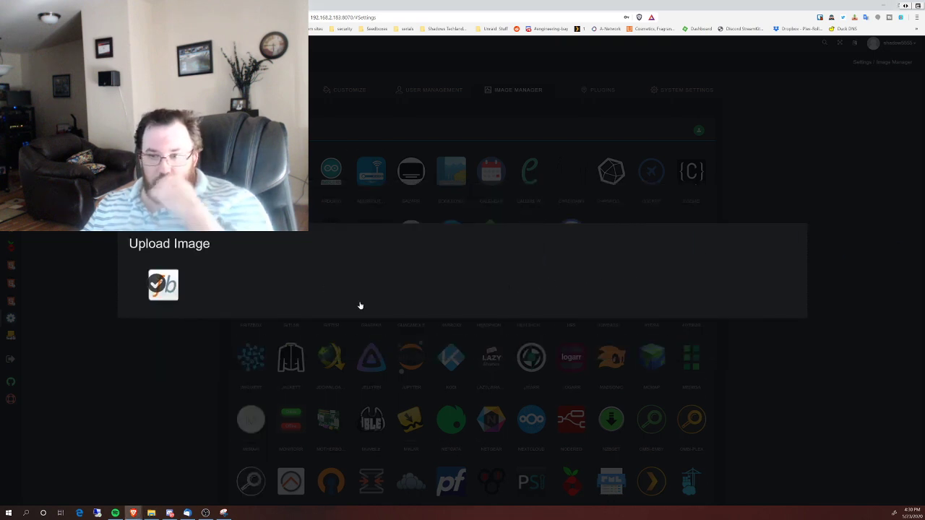
{"action": "scroll", "coordinate": [582, 189], "scroll_direction": "down", "scroll_amount": 1}
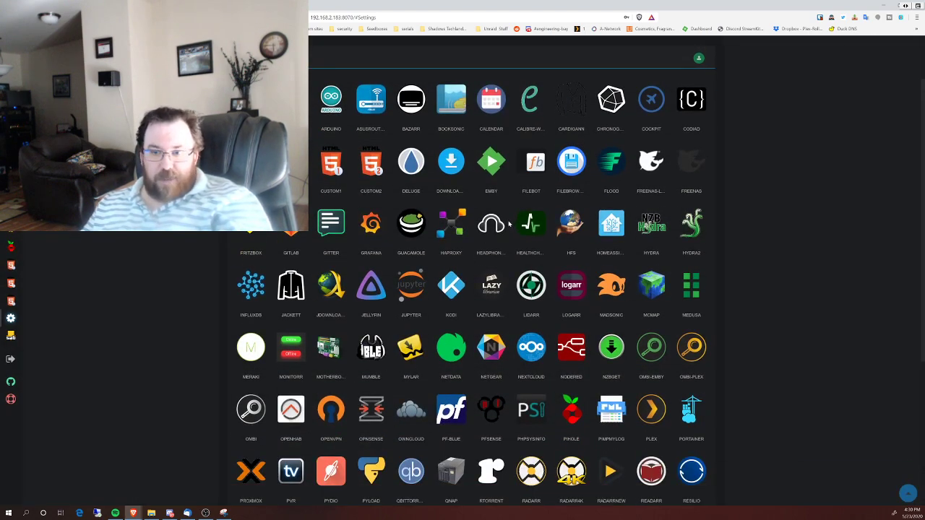
{"action": "scroll", "coordinate": [509, 224], "scroll_direction": "down", "scroll_amount": 3}
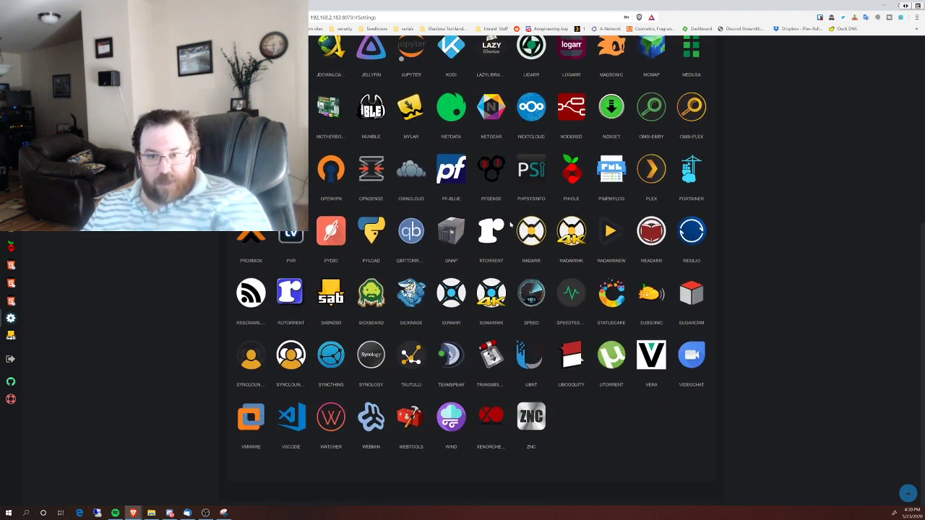
{"action": "scroll", "coordinate": [510, 227], "scroll_direction": "up", "scroll_amount": 3}
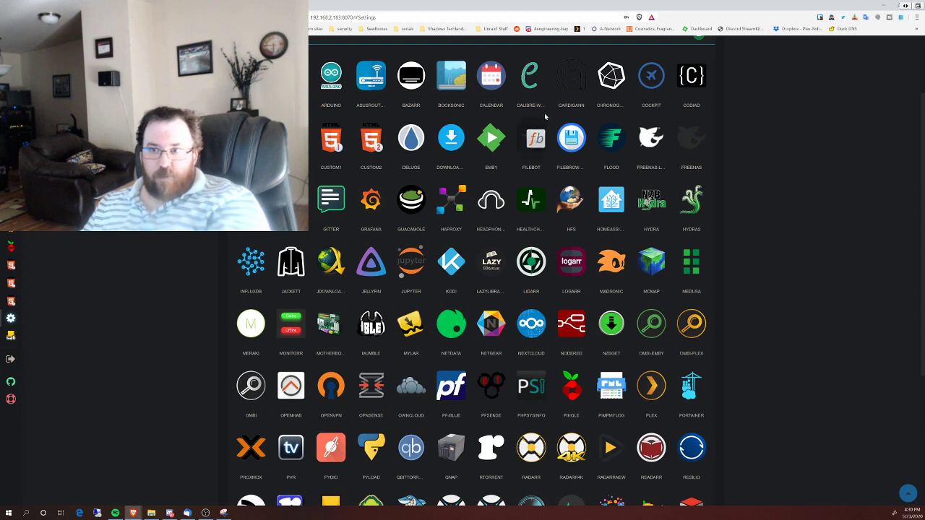
{"action": "mouse_move", "coordinate": [526, 137]}
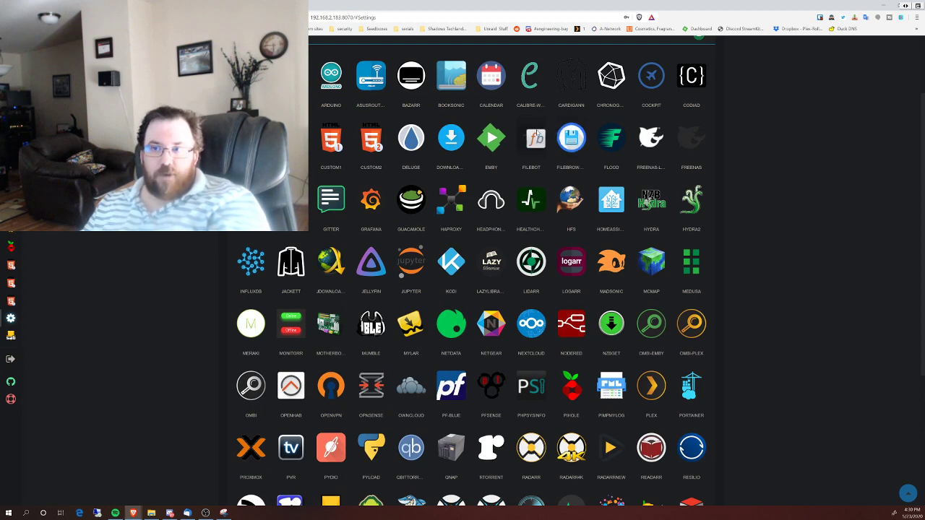
{"action": "scroll", "coordinate": [546, 135], "scroll_direction": "up", "scroll_amount": 2}
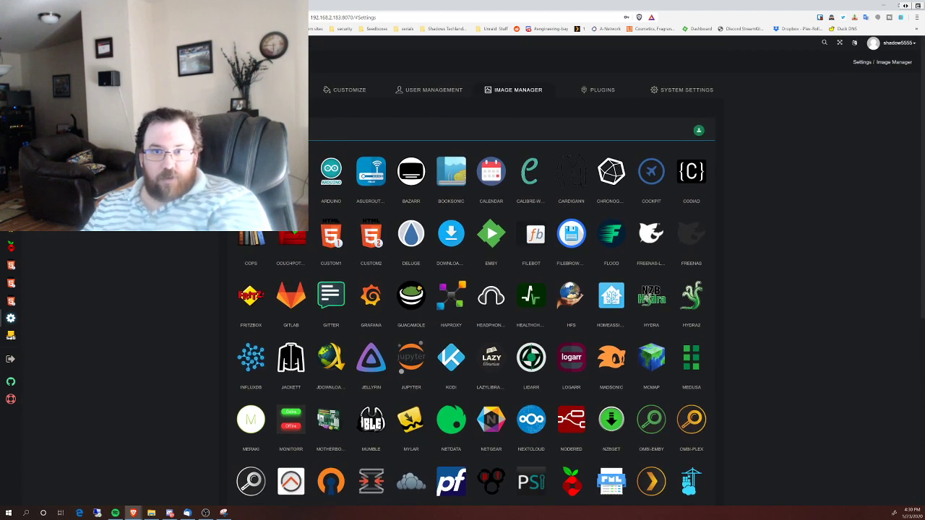
Step: Open the filebot tab's Edit Tab settings from the Tab Editor
{"action": "left_click", "coordinate": [269, 90]}
{"action": "scroll", "coordinate": [375, 287], "scroll_direction": "down", "scroll_amount": 1}
{"action": "scroll", "coordinate": [376, 287], "scroll_direction": "down", "scroll_amount": 1}
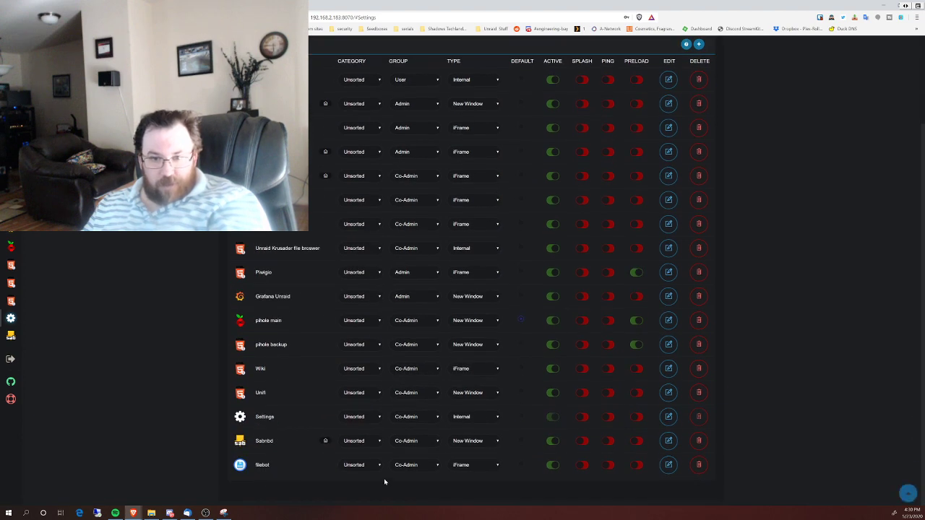
{"action": "mouse_move", "coordinate": [239, 467]}
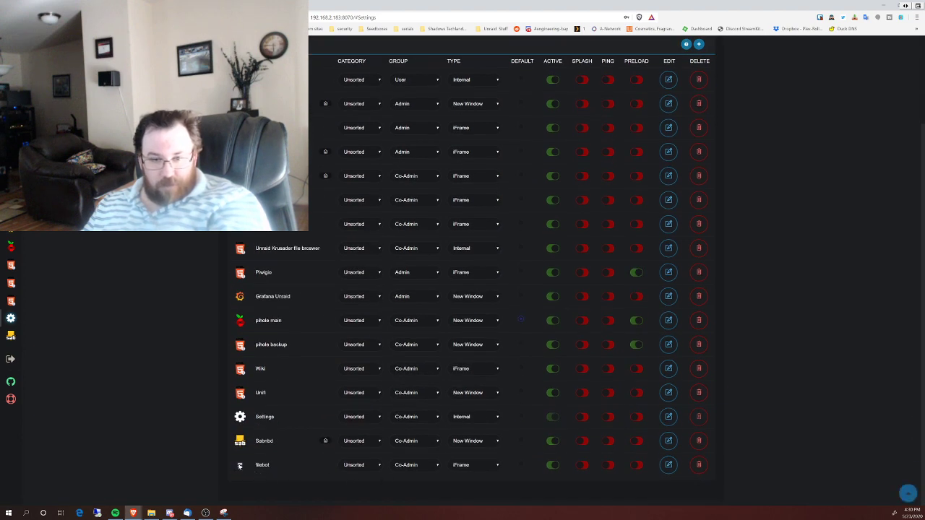
{"action": "left_click", "coordinate": [668, 464]}
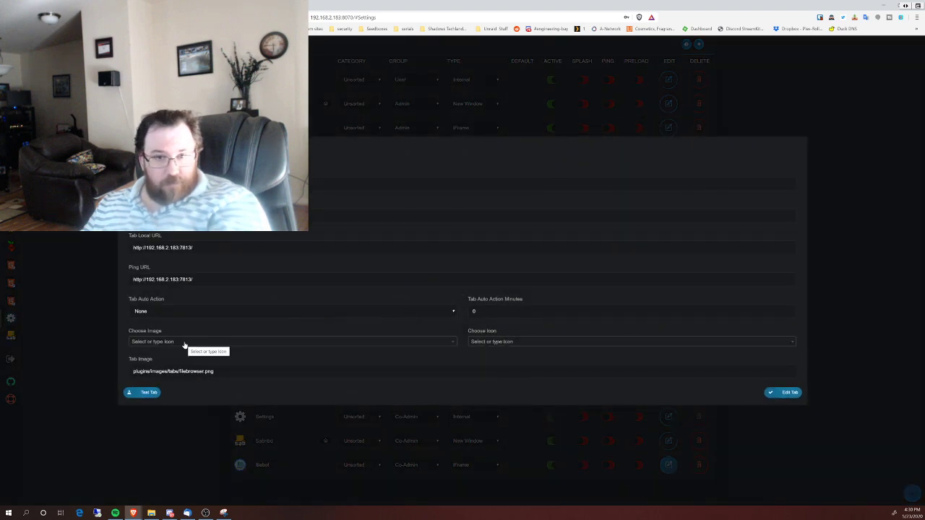
Step: Browse the tab image list without changing filebrowser.png, then dismiss the Edit Tab dialog
{"action": "left_click", "coordinate": [185, 342]}
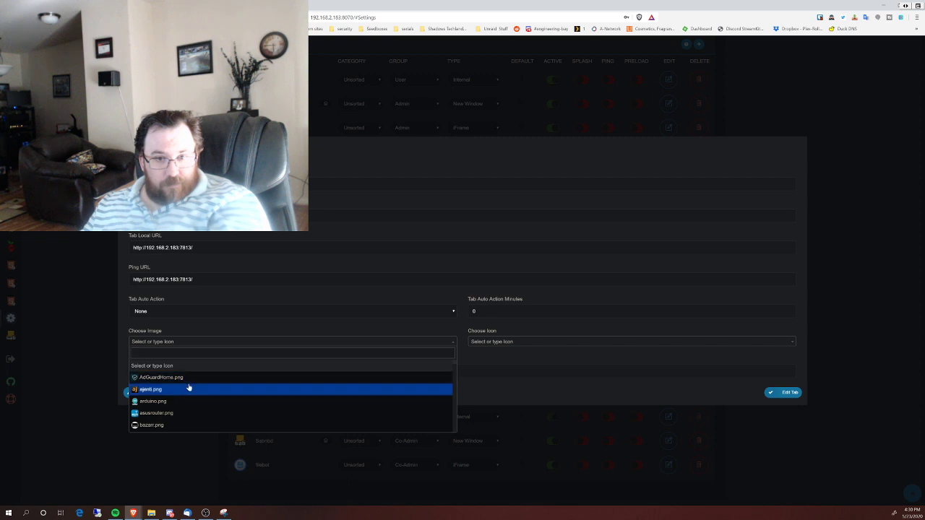
{"action": "scroll", "coordinate": [185, 391], "scroll_direction": "down", "scroll_amount": 3}
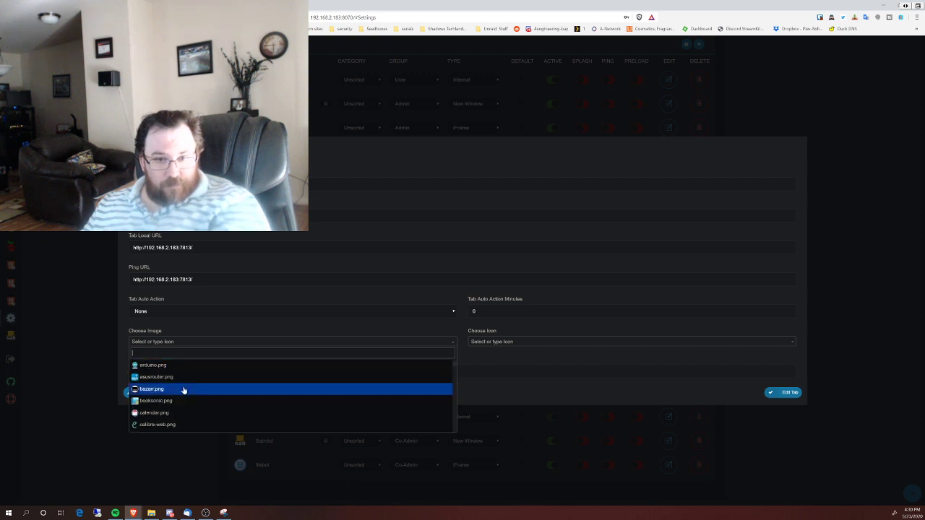
{"action": "scroll", "coordinate": [184, 389], "scroll_direction": "down", "scroll_amount": 1}
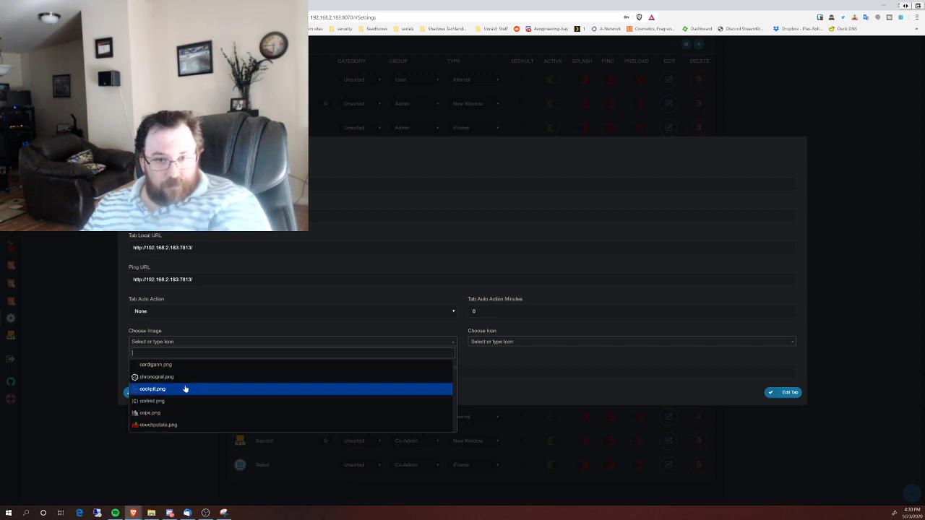
{"action": "scroll", "coordinate": [185, 388], "scroll_direction": "down", "scroll_amount": 5}
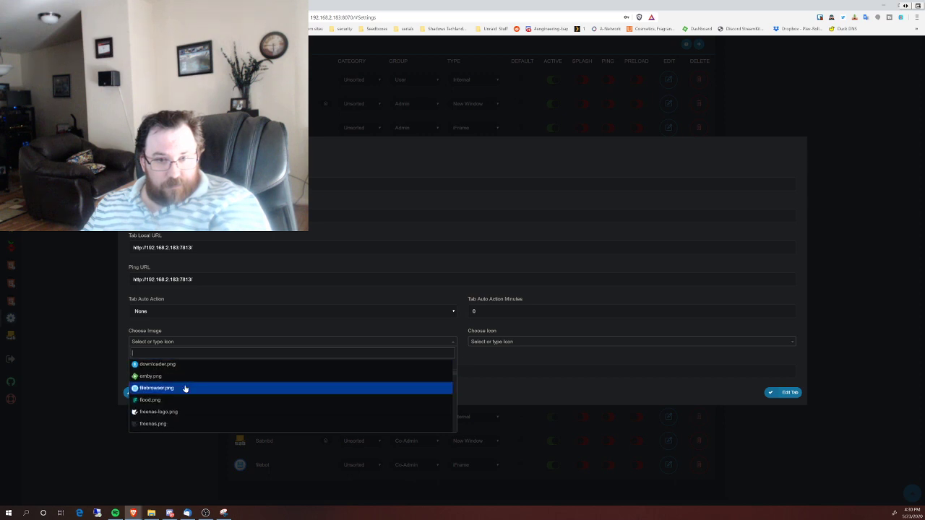
{"action": "scroll", "coordinate": [185, 389], "scroll_direction": "up", "scroll_amount": 1}
{"action": "scroll", "coordinate": [185, 388], "scroll_direction": "up", "scroll_amount": 2}
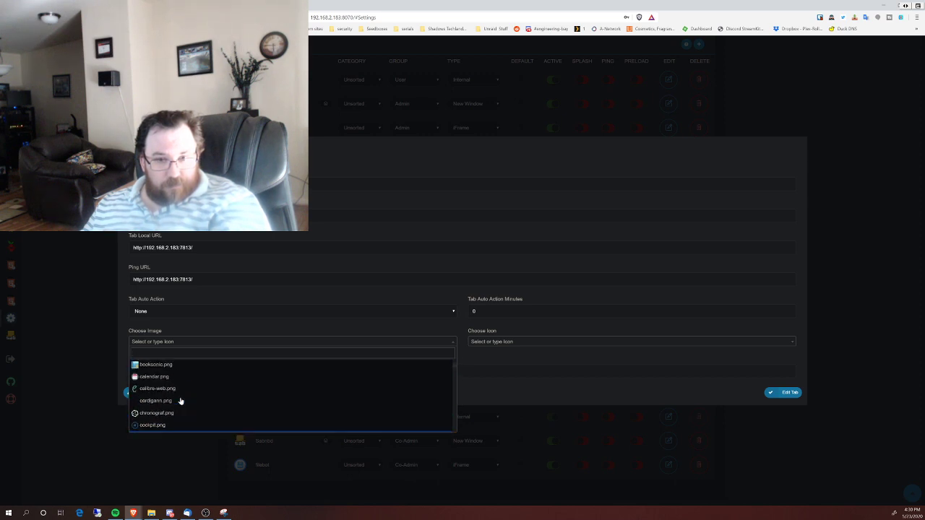
{"action": "left_click", "coordinate": [212, 320]}
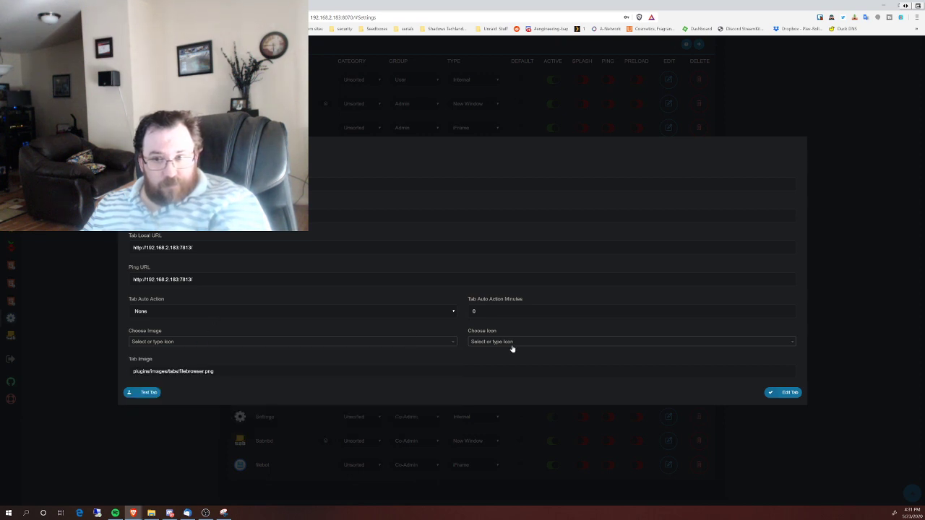
{"action": "left_click", "coordinate": [160, 341]}
{"action": "scroll", "coordinate": [172, 387], "scroll_direction": "down", "scroll_amount": 3}
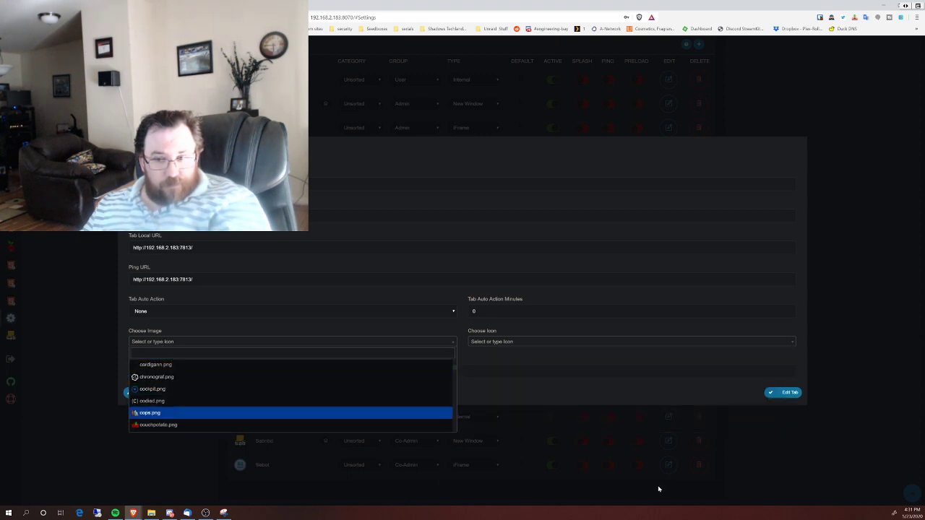
{"action": "left_click", "coordinate": [549, 109]}
Step: Copy the FileBot image path plugins/images/tabs/filebot.PNG, declining deletion, then return to the Tab Editor
{"action": "scroll", "coordinate": [542, 72], "scroll_direction": "up", "scroll_amount": 2}
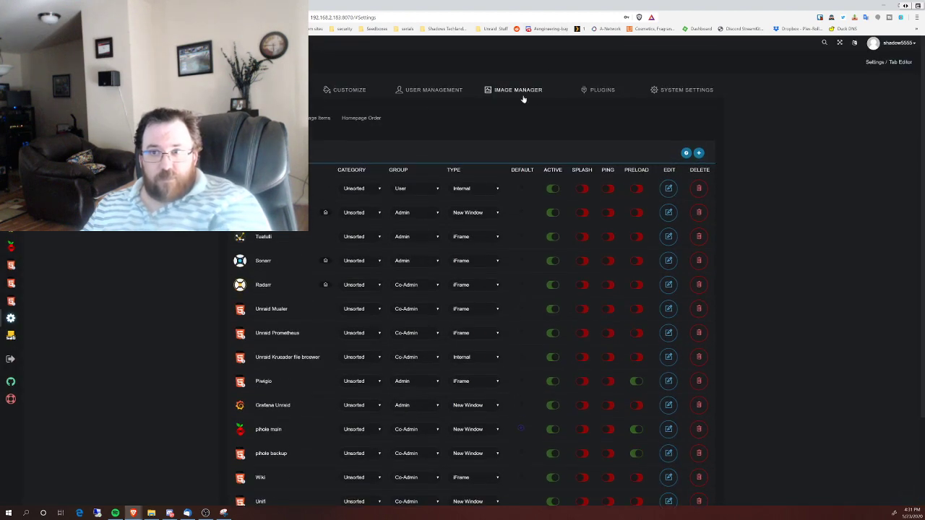
{"action": "left_click", "coordinate": [522, 91]}
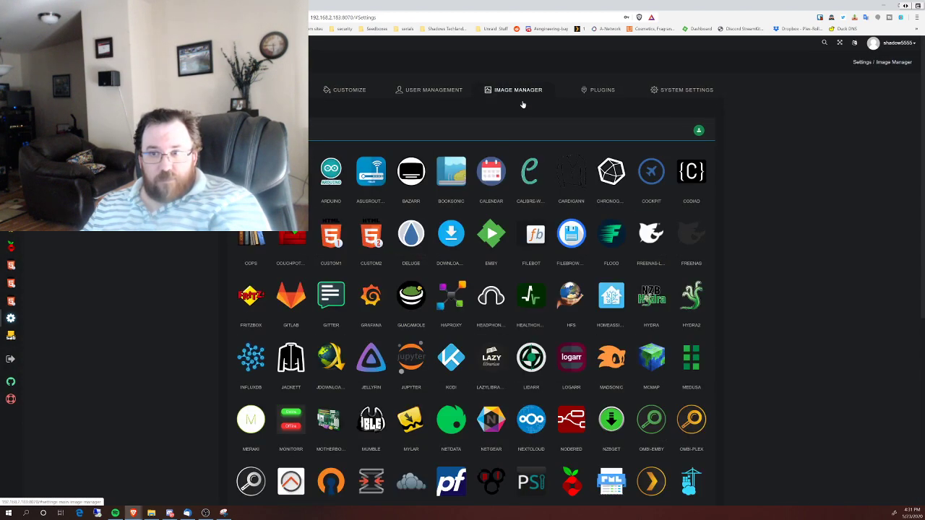
{"action": "left_click", "coordinate": [534, 232]}
{"action": "left_click", "coordinate": [497, 308]}
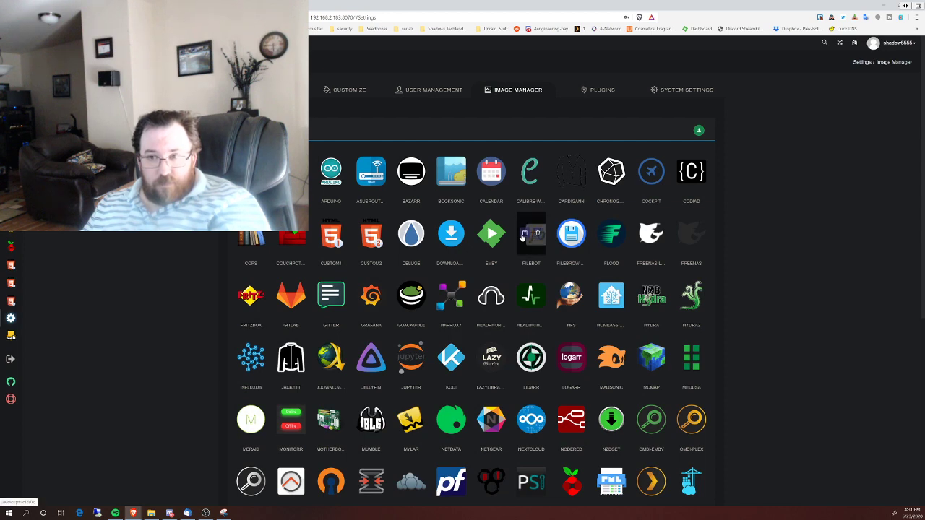
{"action": "left_click", "coordinate": [523, 236]}
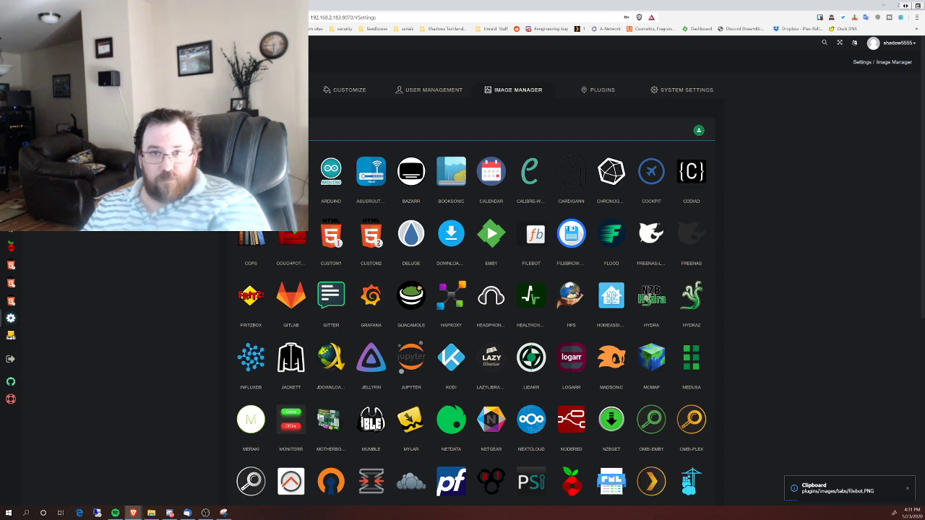
{"action": "left_click", "coordinate": [264, 89]}
{"action": "scroll", "coordinate": [303, 288], "scroll_direction": "down", "scroll_amount": 2}
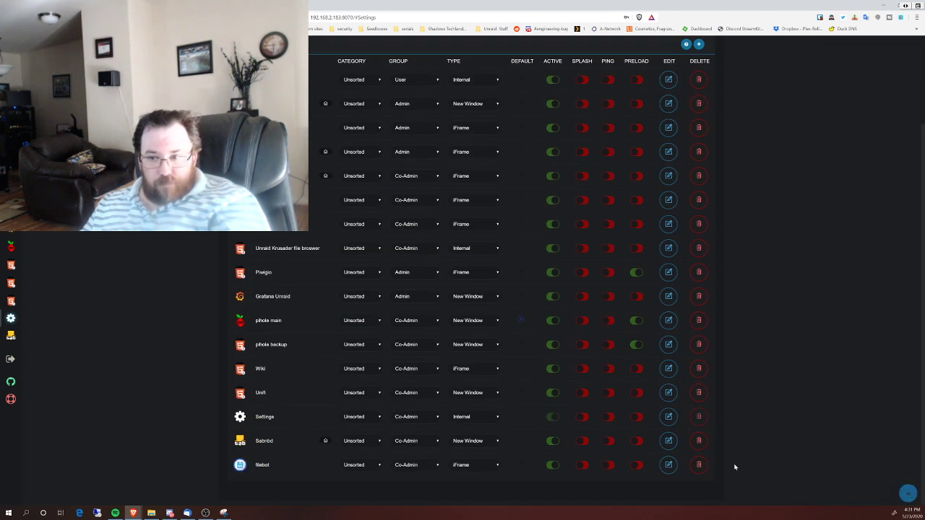
Step: Edit the filebot tab, scroll through the image list, close it, and select the current image path
{"action": "left_click", "coordinate": [668, 465]}
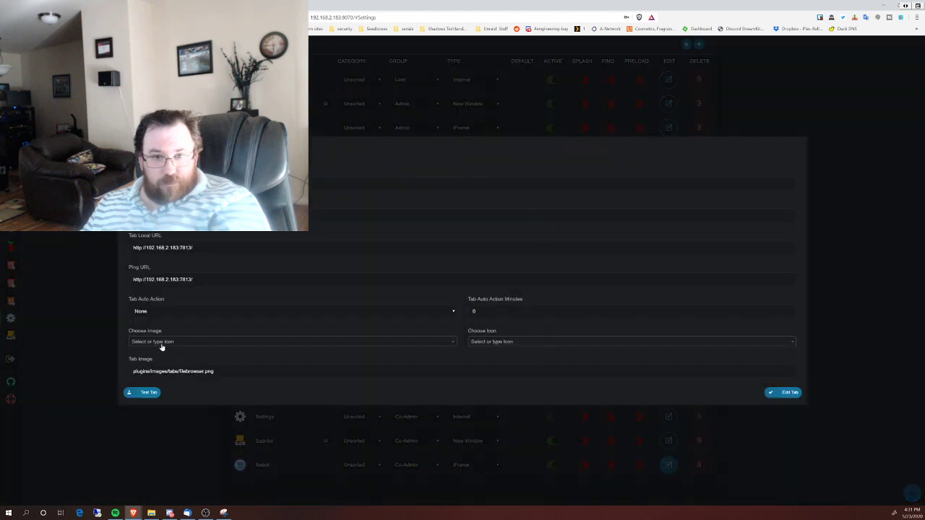
{"action": "left_click", "coordinate": [161, 344]}
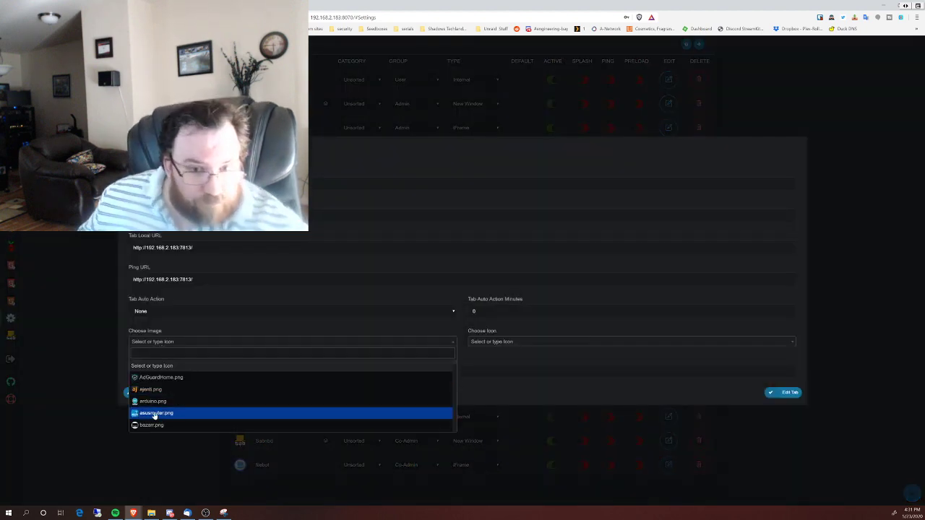
{"action": "scroll", "coordinate": [156, 411], "scroll_direction": "down", "scroll_amount": 5}
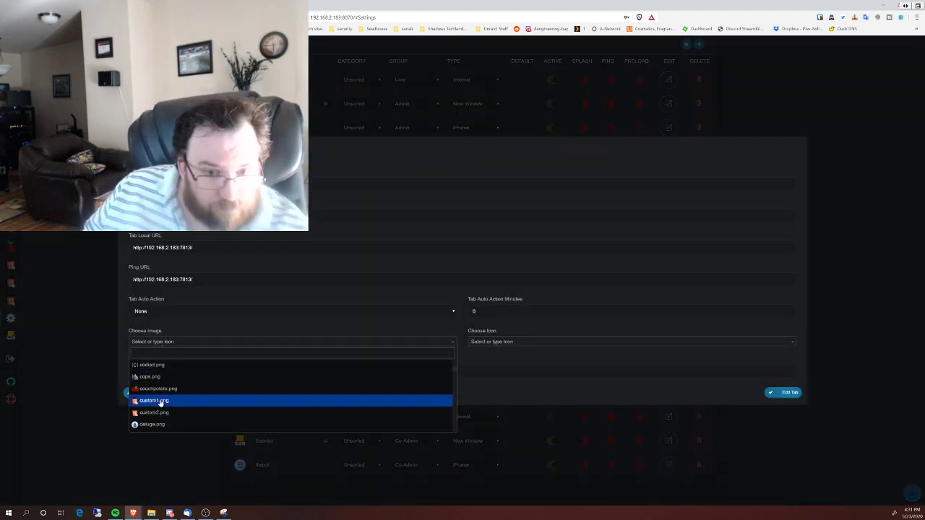
{"action": "scroll", "coordinate": [243, 397], "scroll_direction": "down", "scroll_amount": 10}
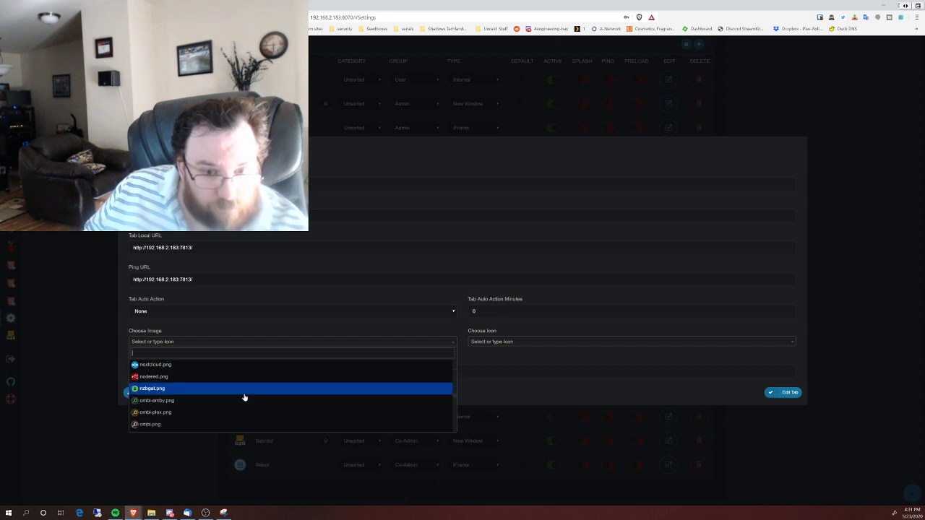
{"action": "scroll", "coordinate": [244, 397], "scroll_direction": "down", "scroll_amount": 10}
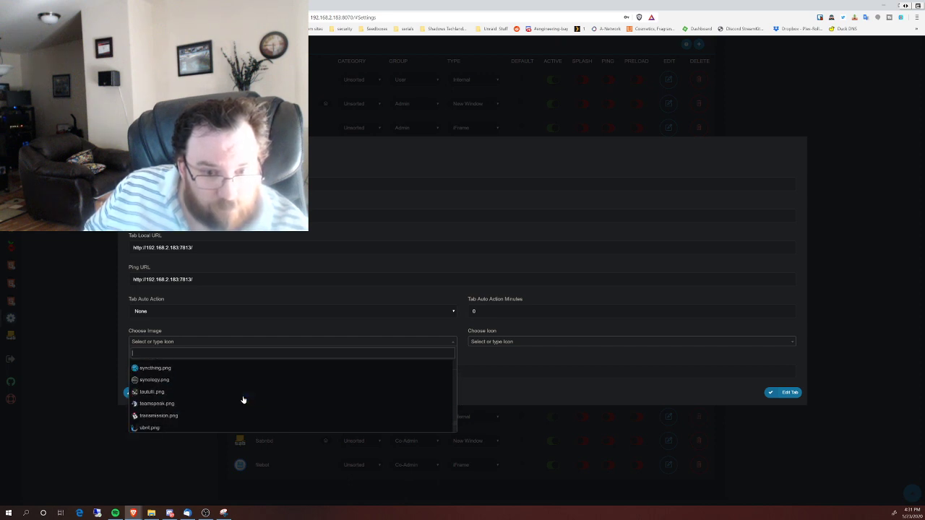
{"action": "scroll", "coordinate": [242, 399], "scroll_direction": "up", "scroll_amount": 10}
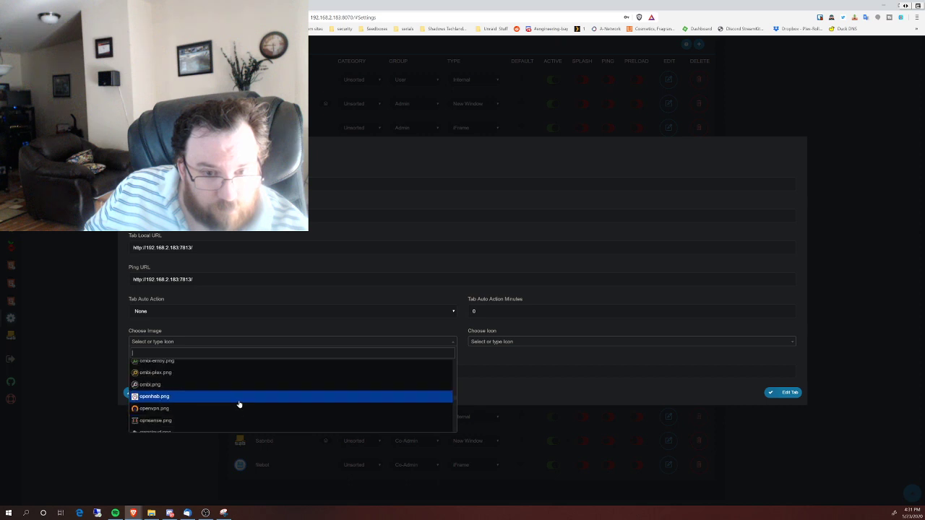
{"action": "scroll", "coordinate": [239, 406], "scroll_direction": "up", "scroll_amount": 10}
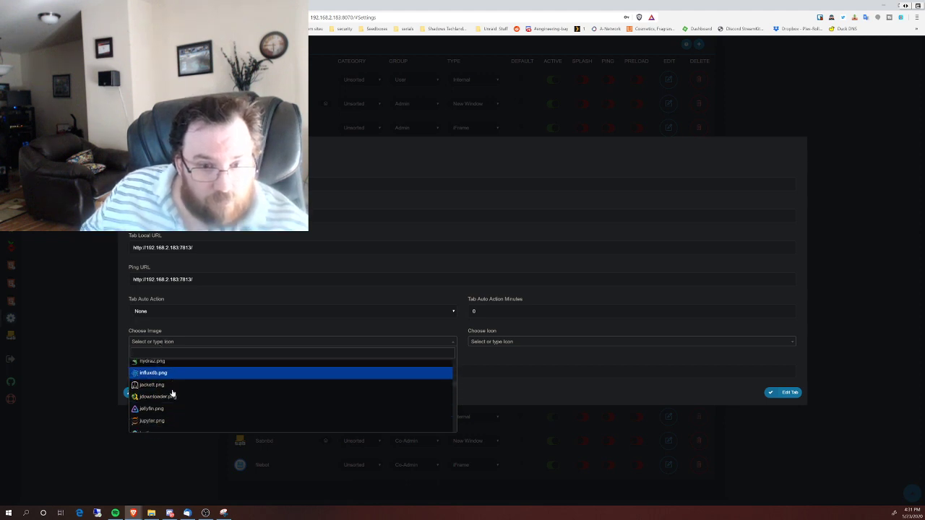
{"action": "scroll", "coordinate": [173, 392], "scroll_direction": "up", "scroll_amount": 2}
{"action": "scroll", "coordinate": [174, 392], "scroll_direction": "up", "scroll_amount": 4}
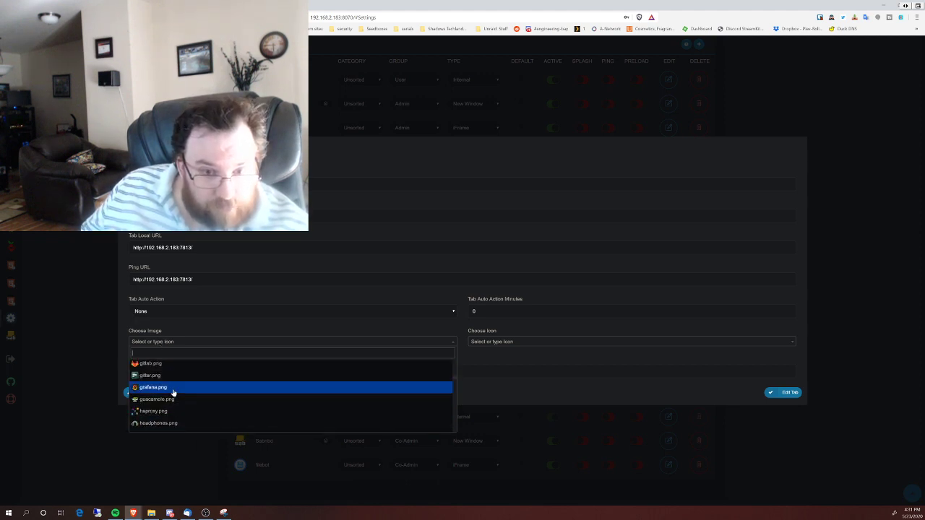
{"action": "scroll", "coordinate": [173, 392], "scroll_direction": "up", "scroll_amount": 5}
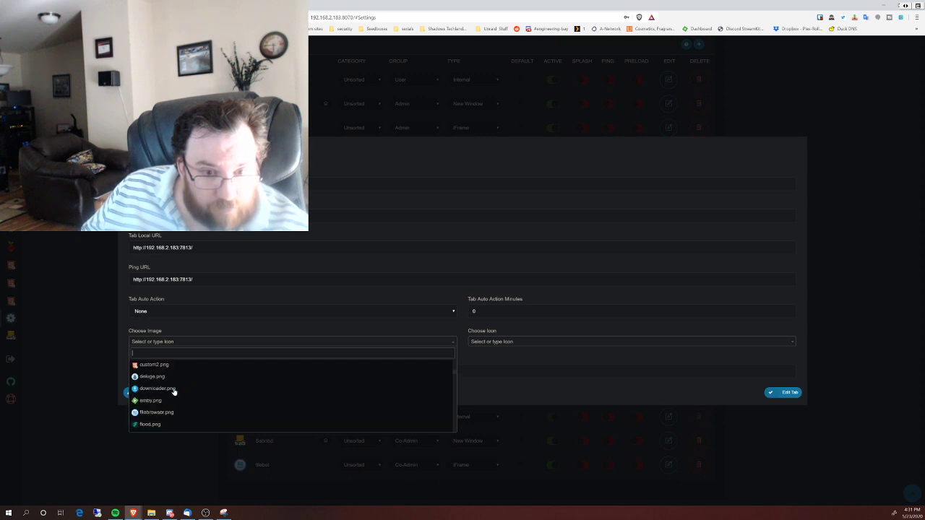
{"action": "scroll", "coordinate": [174, 392], "scroll_direction": "down", "scroll_amount": 1}
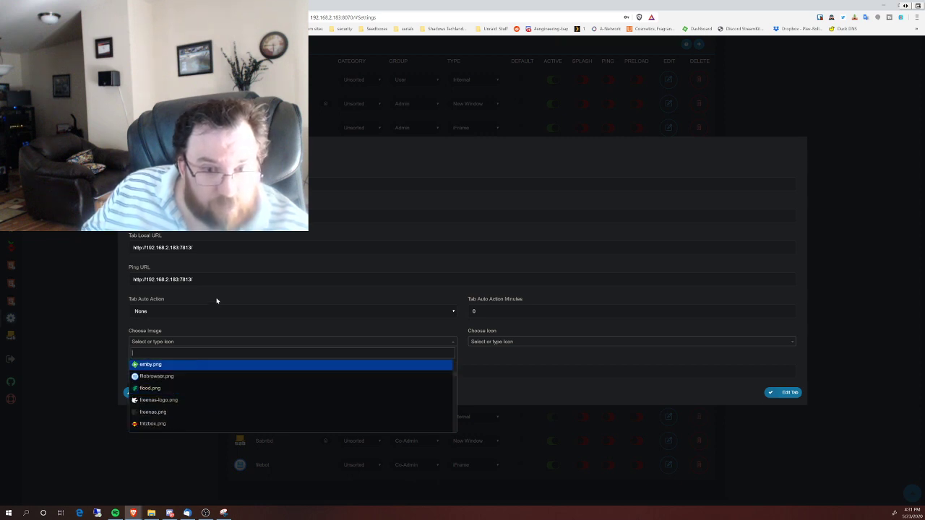
{"action": "left_click", "coordinate": [181, 376]}
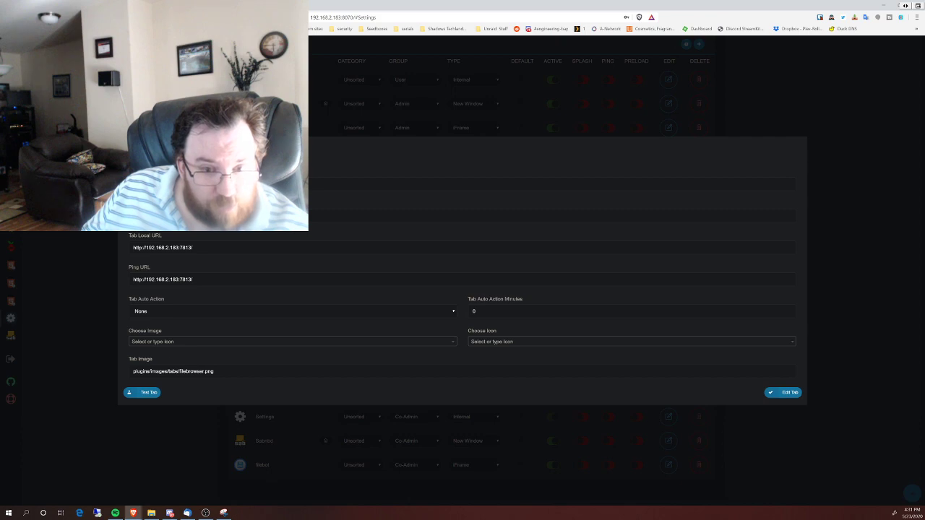
{"action": "left_click_drag", "start_coordinate": [214, 372], "coordinate": [114, 371]}
Step: Reopen the filebot tab's settings and save it with plugins/images/tabs/filebot.PNG as its image
{"action": "left_click", "coordinate": [110, 363]}
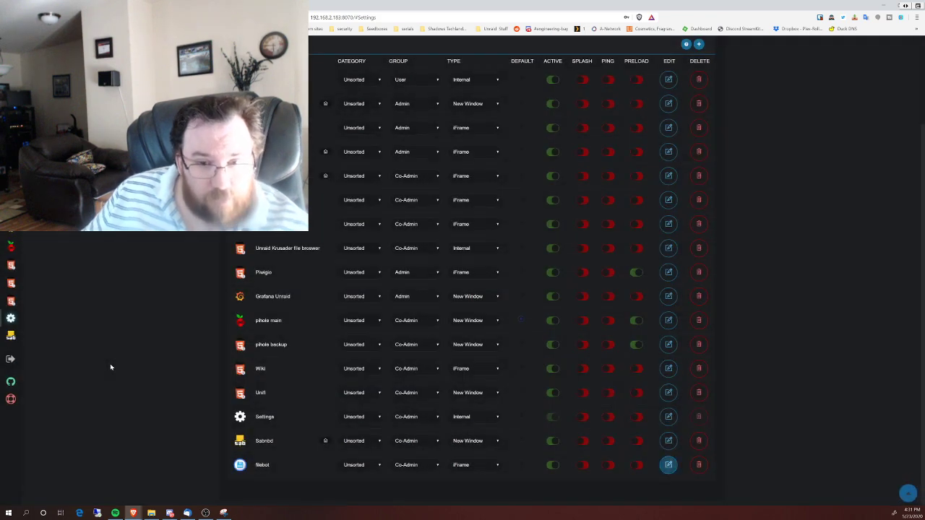
{"action": "left_click", "coordinate": [246, 469]}
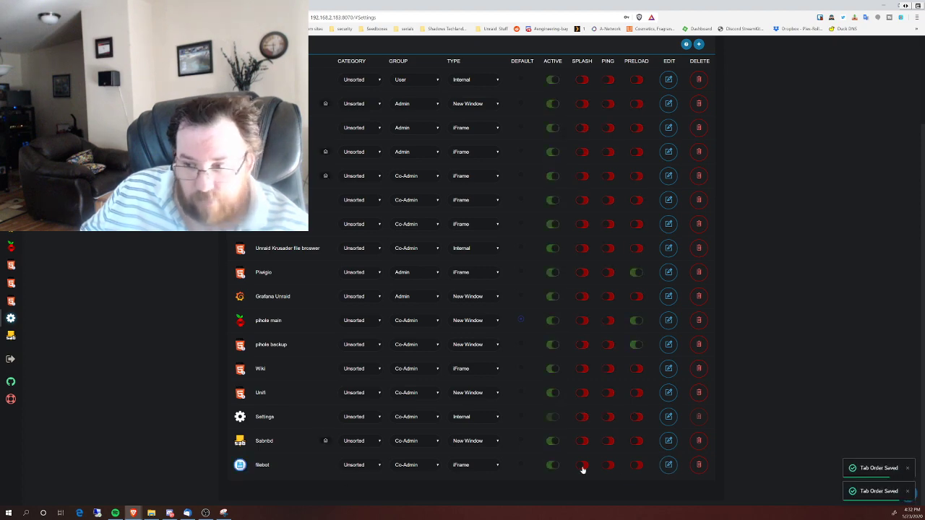
{"action": "mouse_move", "coordinate": [241, 467]}
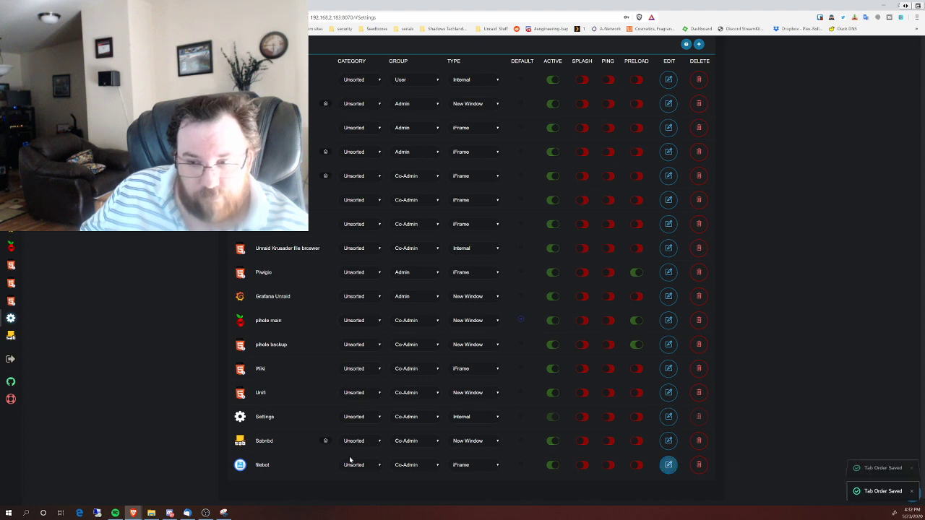
{"action": "left_click", "coordinate": [669, 465]}
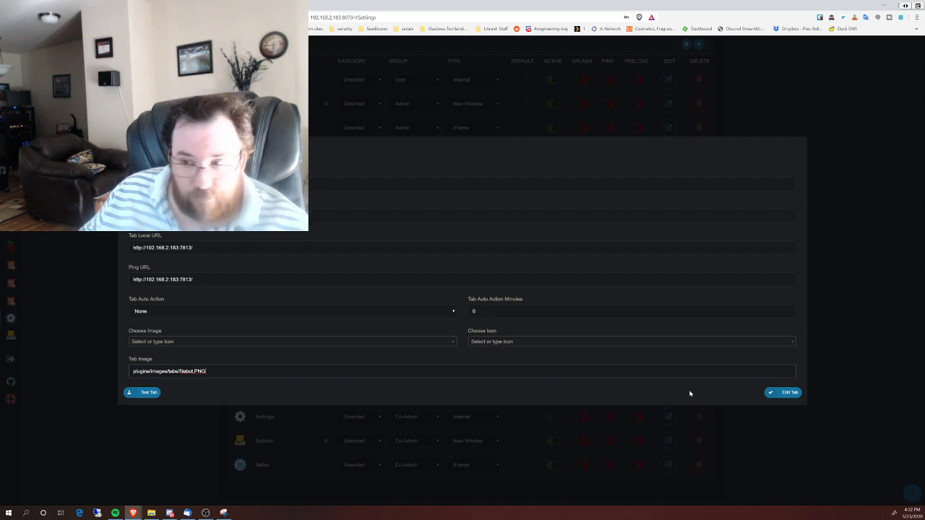
{"action": "left_click", "coordinate": [782, 393]}
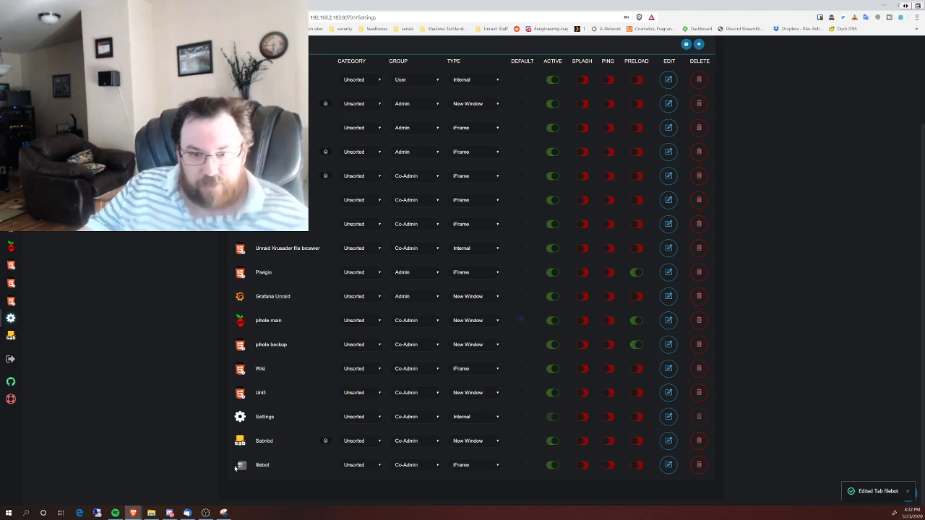
{"action": "scroll", "coordinate": [537, 254], "scroll_direction": "up", "scroll_amount": 2}
Step: Copy the Filebot image path from Image Manager, then check the filebot row in the Tab Editor
{"action": "left_click", "coordinate": [522, 92]}
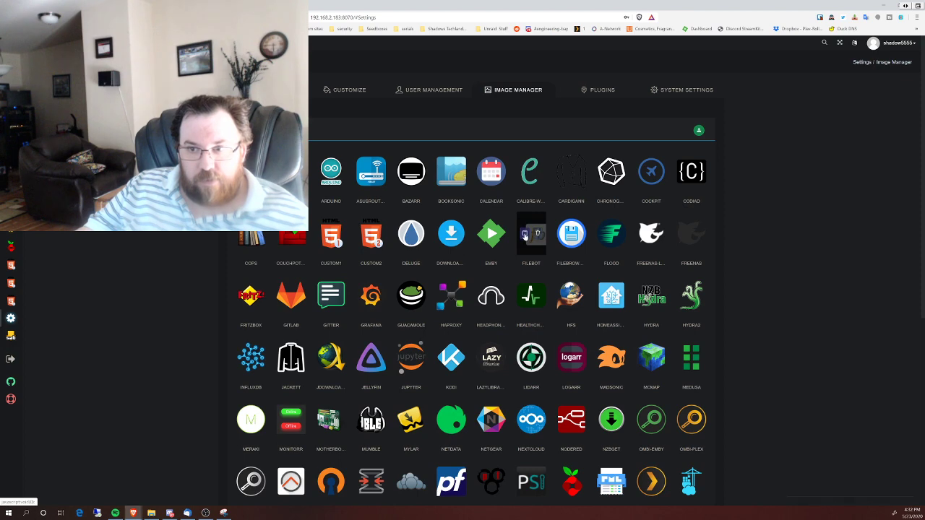
{"action": "left_click", "coordinate": [525, 234]}
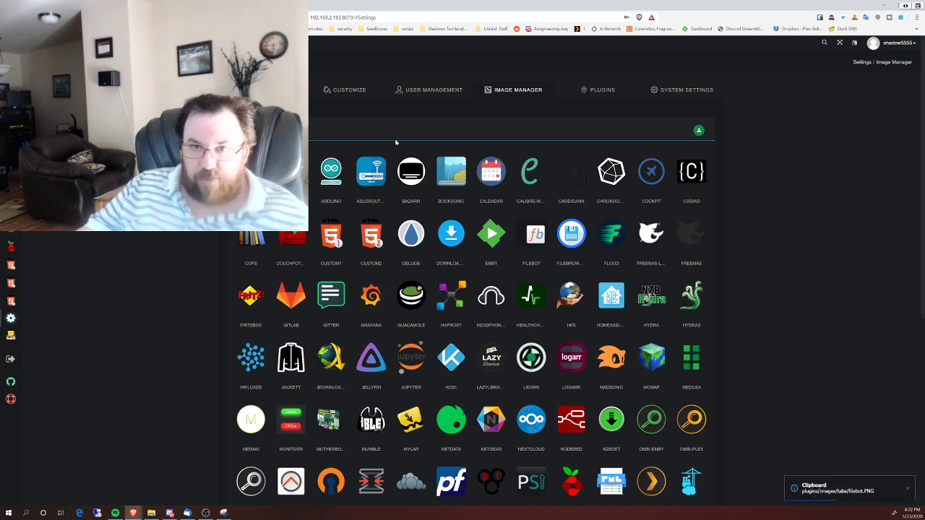
{"action": "left_click", "coordinate": [264, 89]}
{"action": "scroll", "coordinate": [240, 470], "scroll_direction": "down", "scroll_amount": 2}
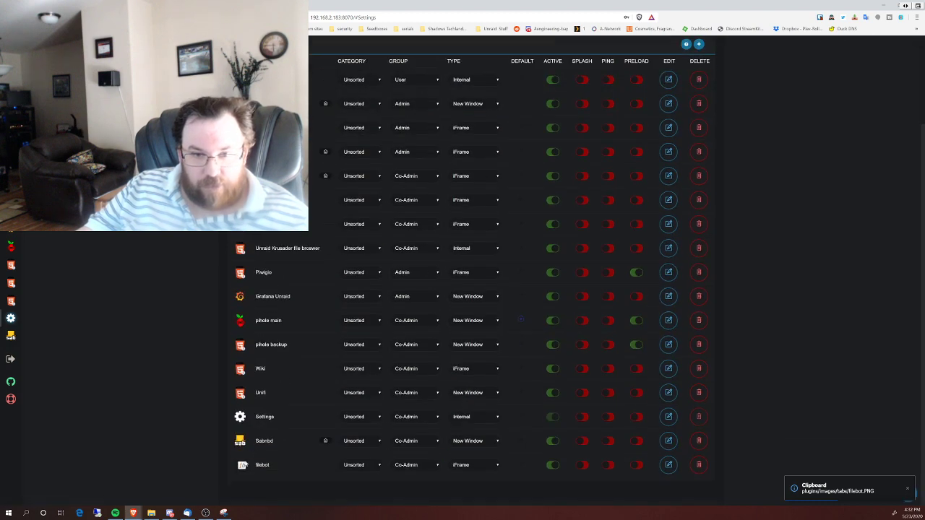
{"action": "mouse_move", "coordinate": [10, 337]}
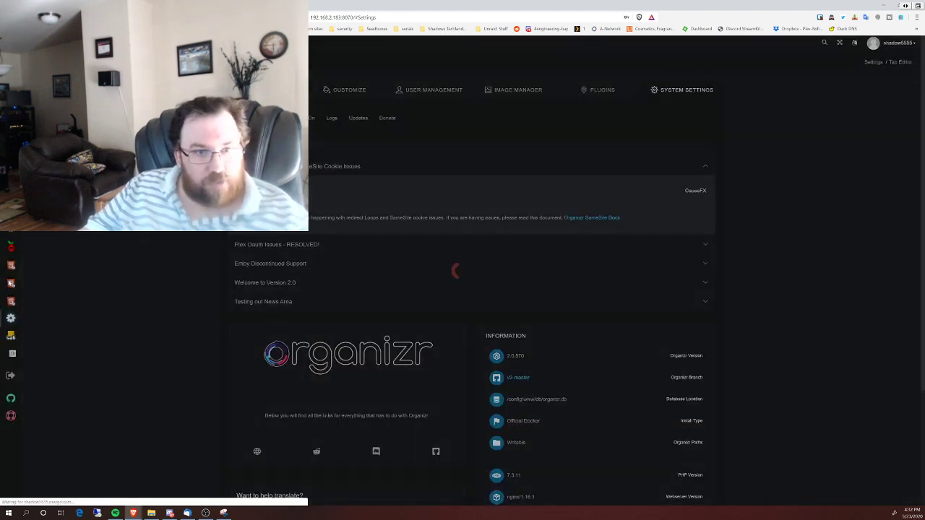
{"action": "scroll", "coordinate": [29, 318], "scroll_direction": "down", "scroll_amount": 2}
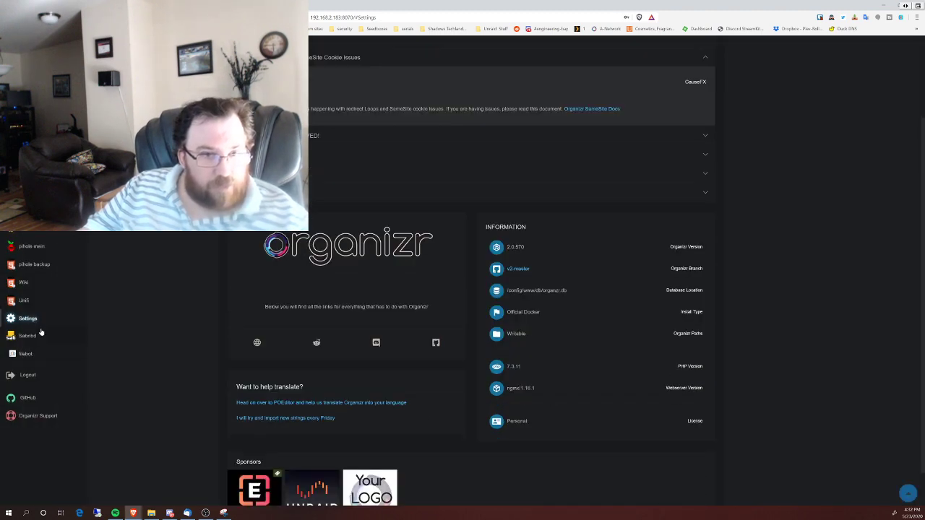
Step: Open the filebot sidebar entry to show FileBot's Rename screen with empty file lists
{"action": "left_click", "coordinate": [22, 354]}
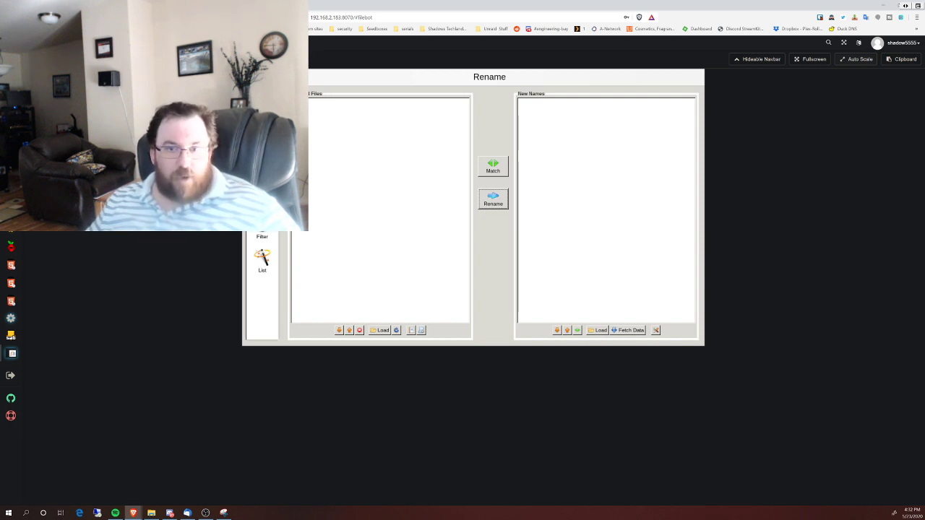
{"action": "mouse_move", "coordinate": [11, 318]}
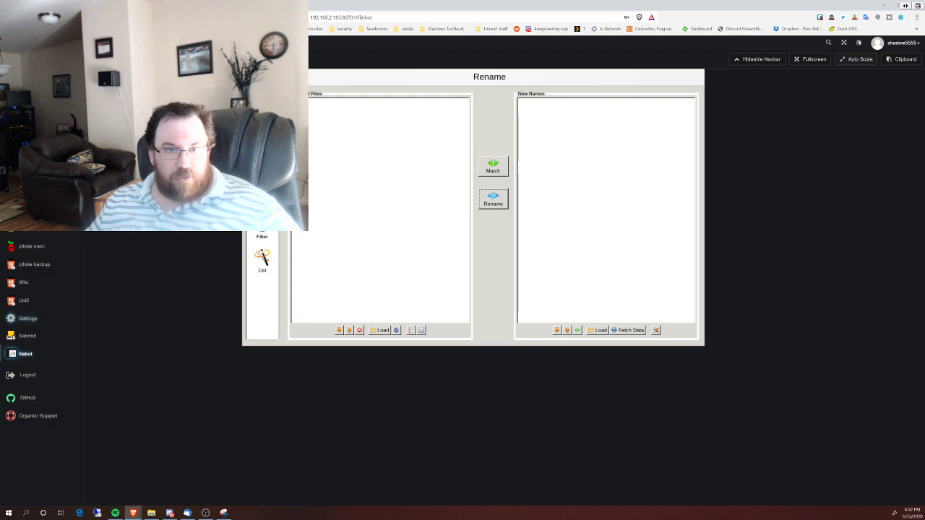